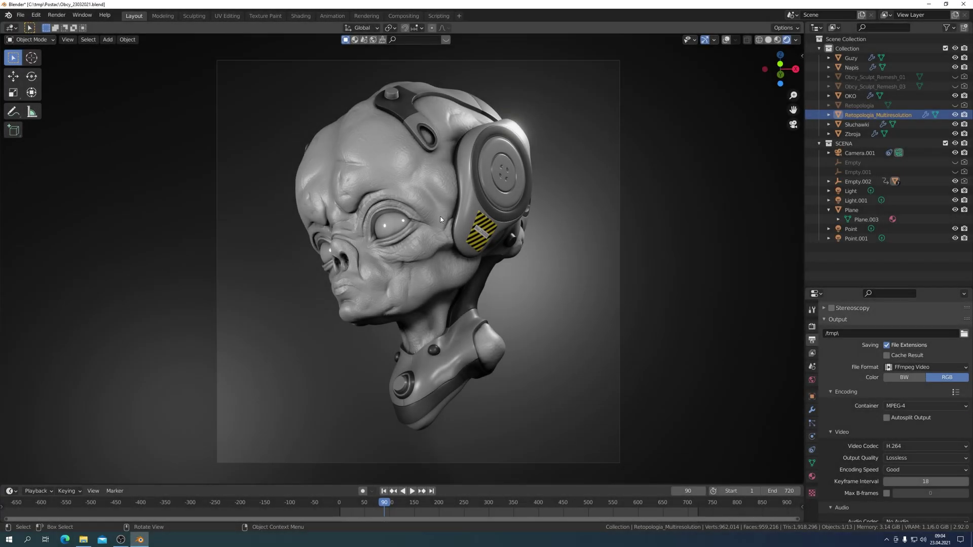
Select Zbroja, turn on viewport overlays, and reselect the Retopologia_Multiresolution bust
left_click(363, 140)
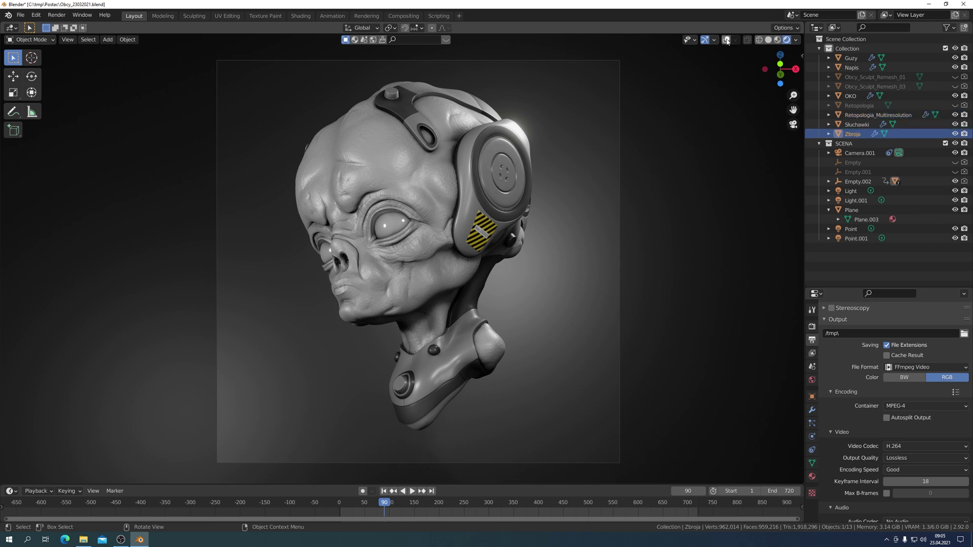
left_click(727, 40)
left_click(360, 124)
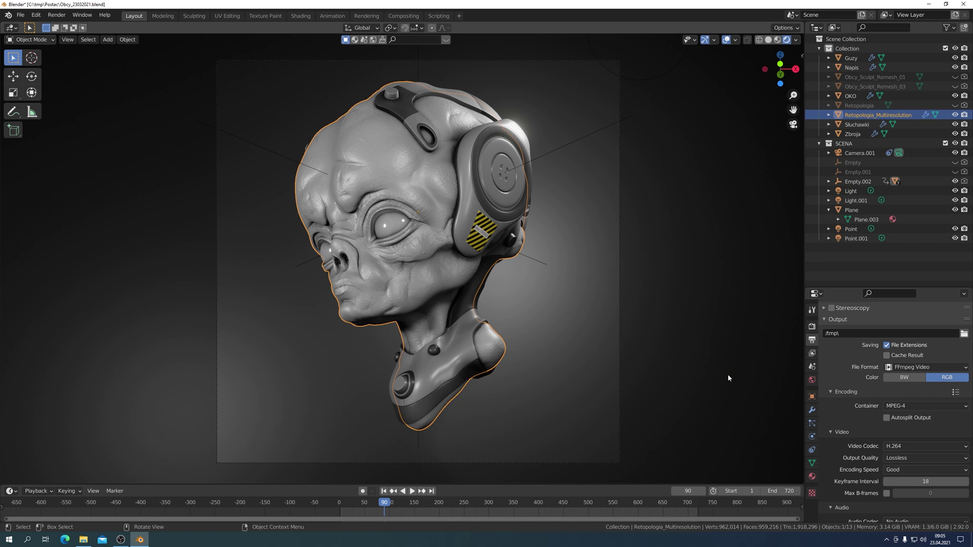
left_click(51, 41)
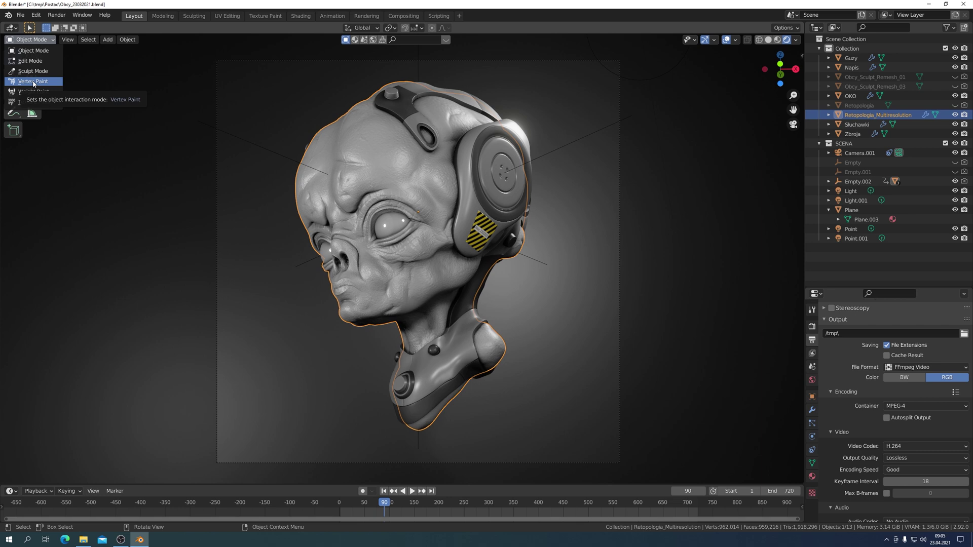
Switch to Material Preview shading and expand the bust's empty Vertex Colors list in Object Data properties
left_click(777, 40)
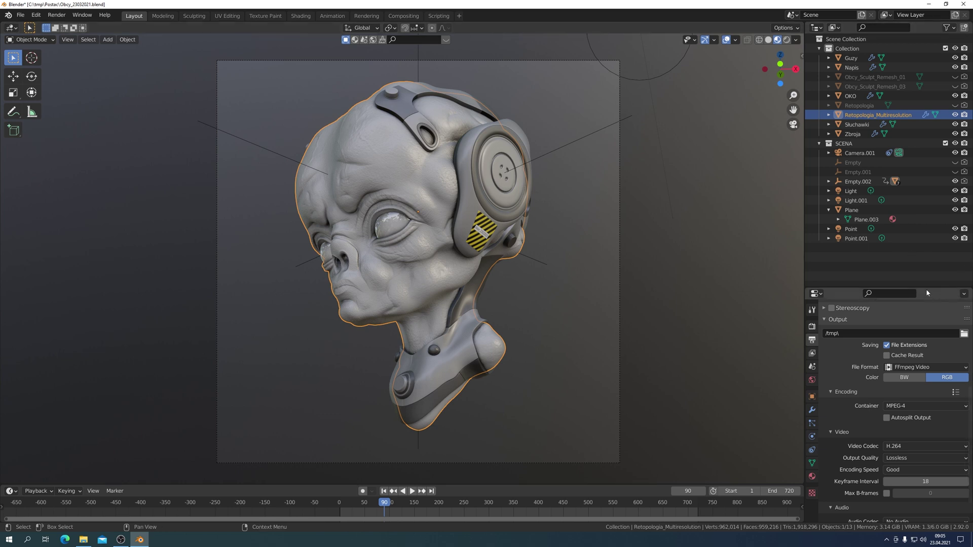
left_click_drag(926, 288, 919, 154)
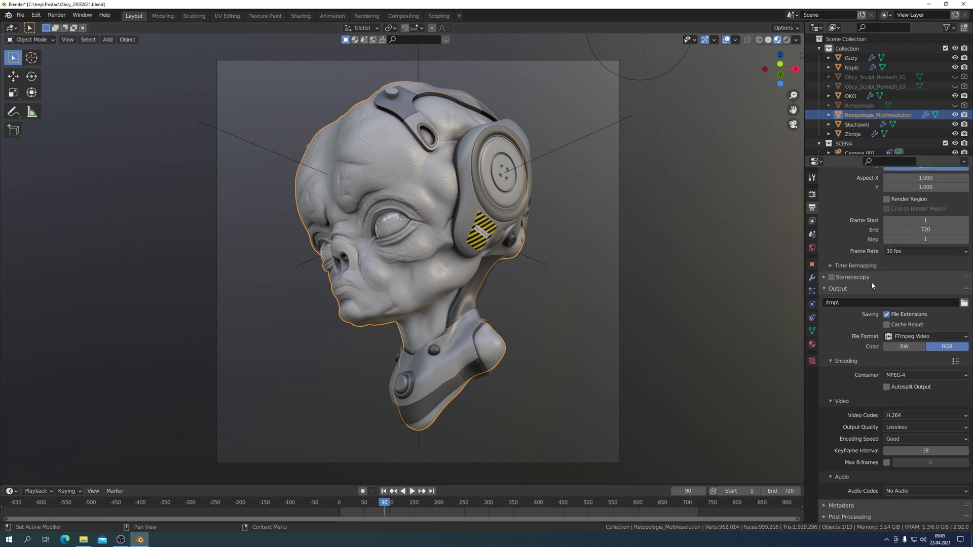
left_click(812, 332)
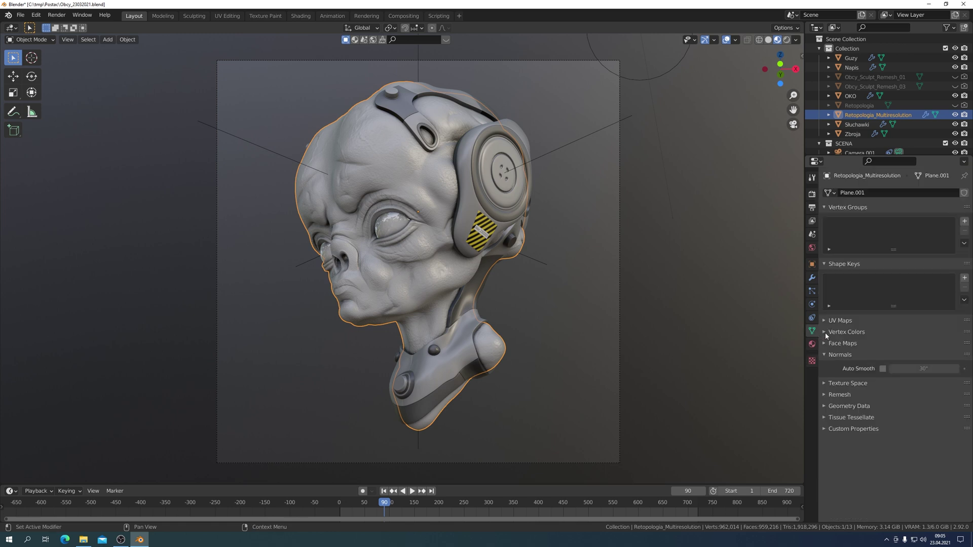
left_click(826, 333)
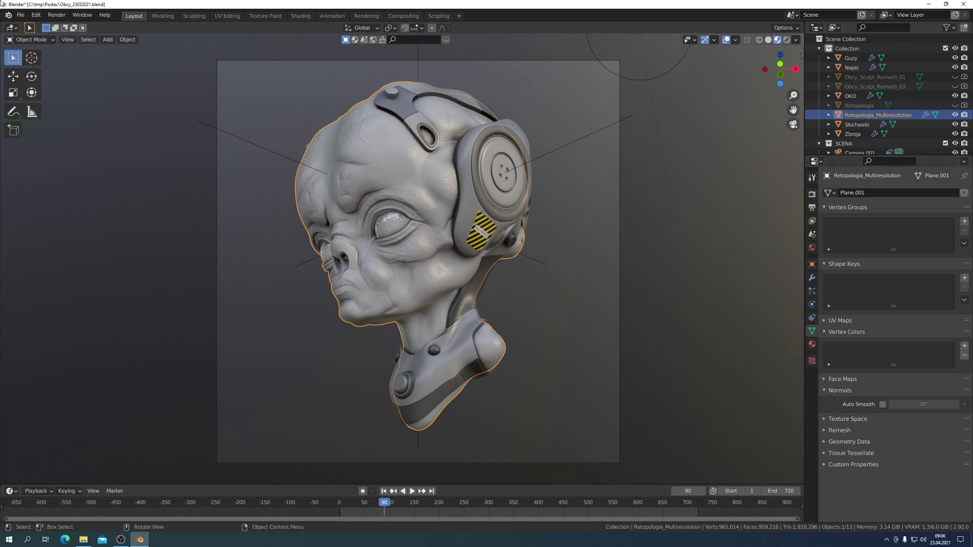
Put the bust in Vertex Paint mode and rename its Col vertex colour layer to Skin
left_click(53, 39)
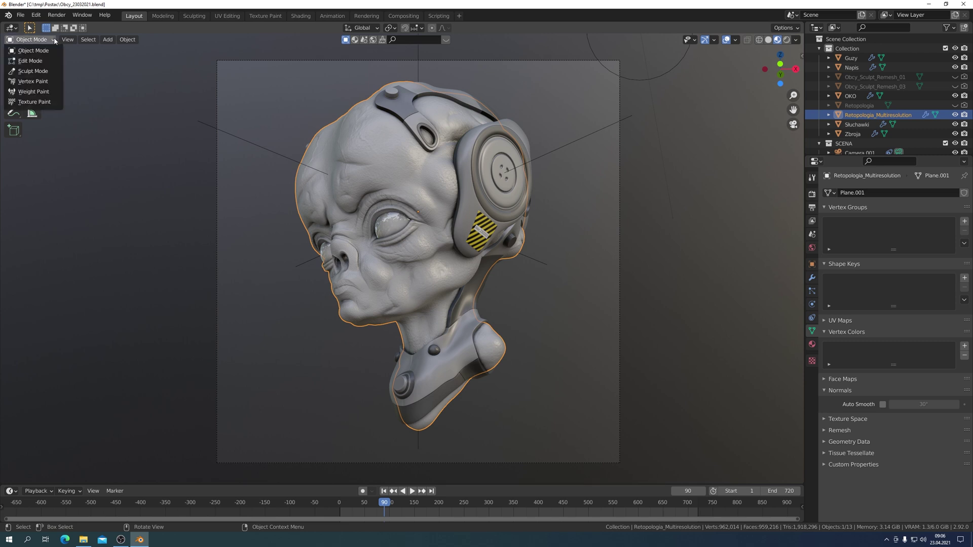
left_click(35, 83)
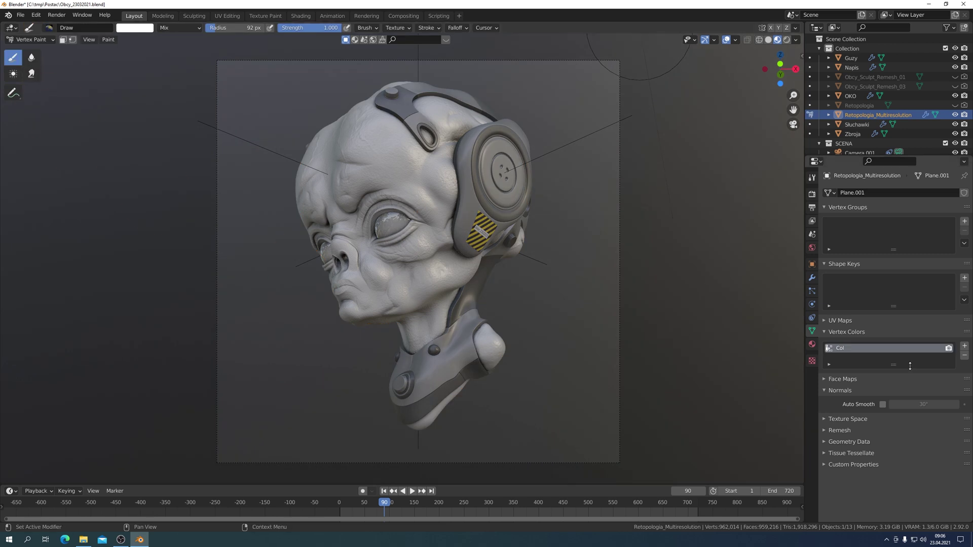
double_click(843, 350)
type("Skin")
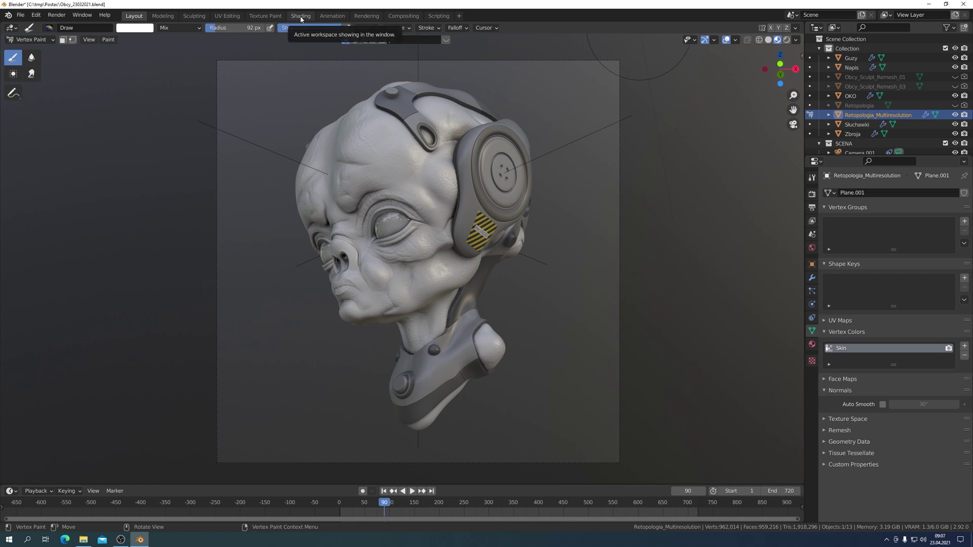
In the Shading workspace, detach the ColorRamp from Base Color and rearrange the shader nodes
left_click(300, 16)
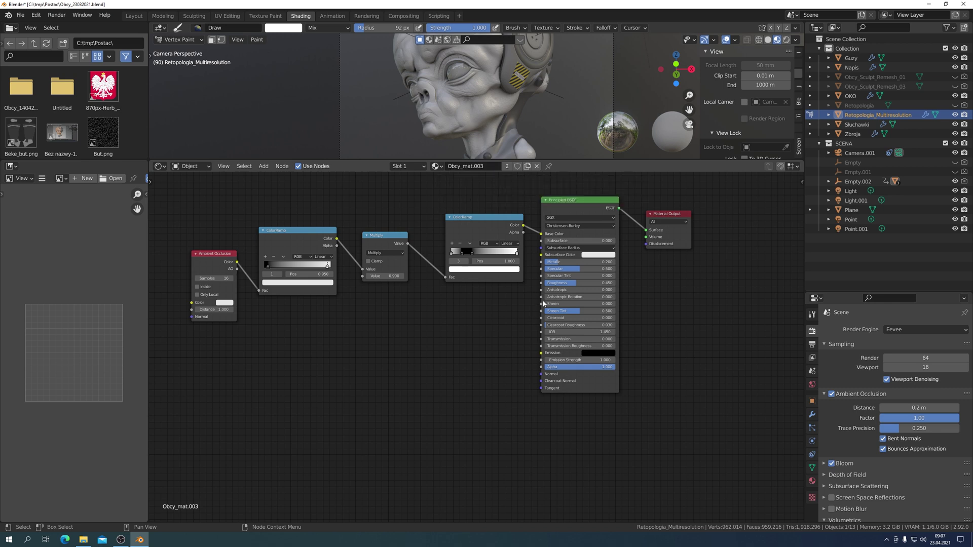
mouse_move(540, 235)
left_mouse_down()
mouse_move(529, 220)
mouse_move(449, 209)
left_mouse_up()
mouse_move(616, 213)
left_mouse_down()
mouse_move(636, 238)
mouse_move(727, 298)
left_mouse_up()
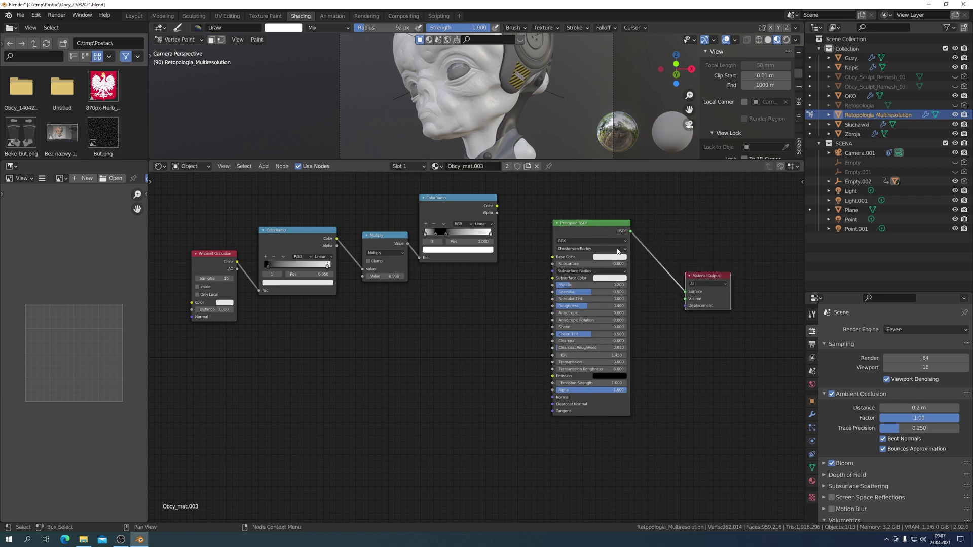
left_click_drag(608, 349, 616, 369)
scroll(670, 359, "up", 2)
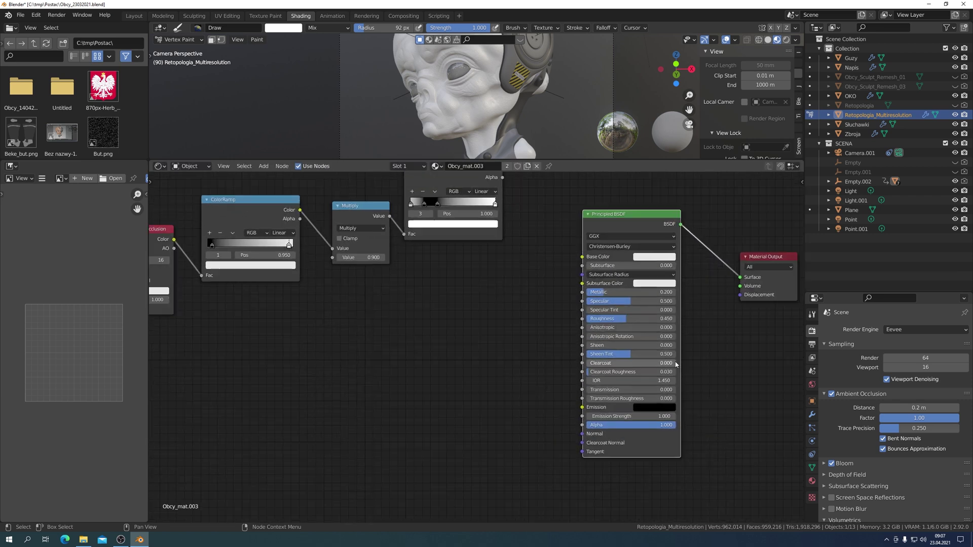
middle_click_drag(681, 389, 567, 396)
scroll(589, 403, "up", 2)
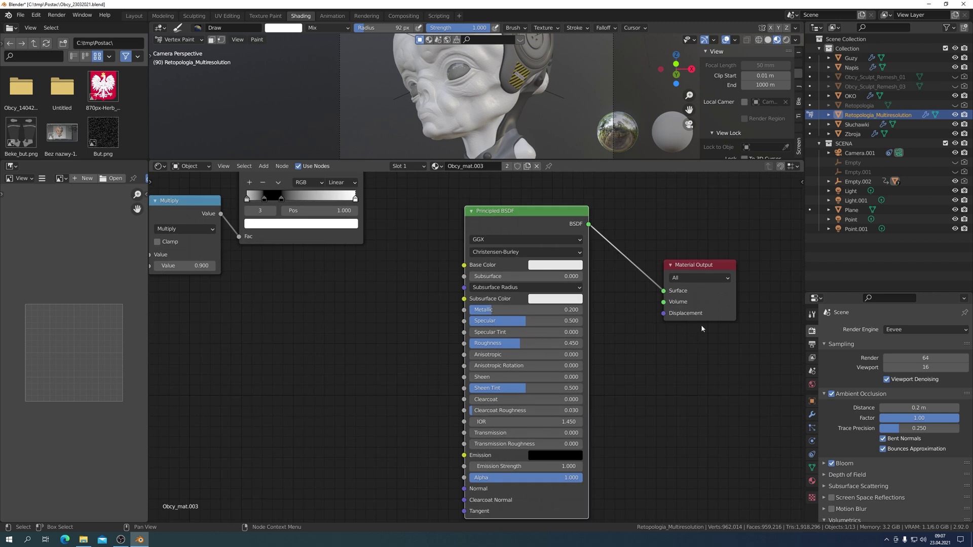
left_click_drag(674, 298, 645, 274)
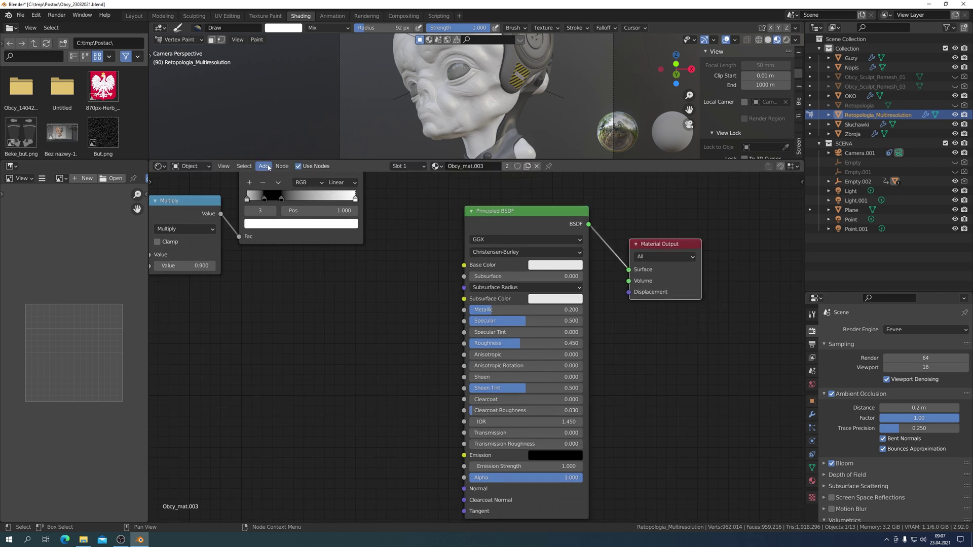
Add a Skin vertex-colour Attribute node and wire its Color into the Principled BSDF Base Color
left_click(264, 167)
mouse_move(277, 190)
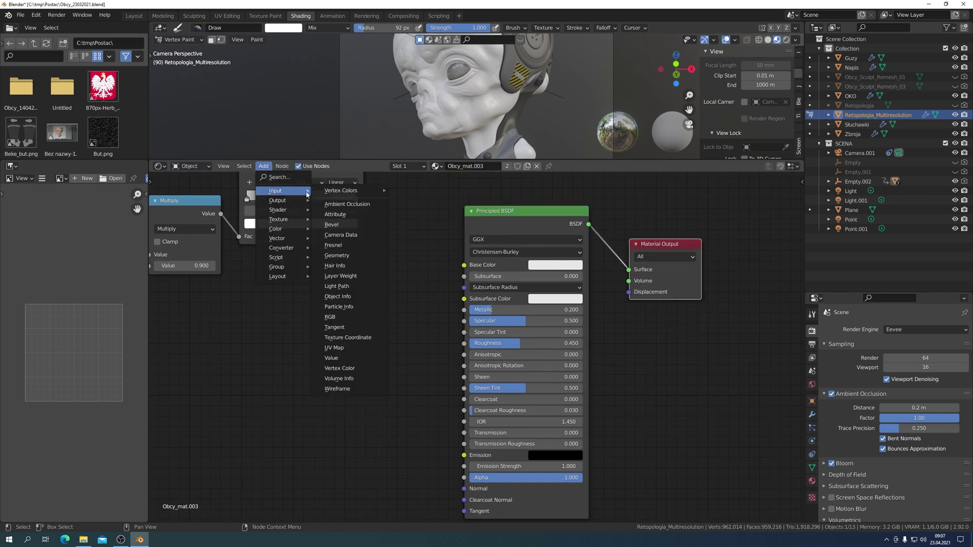
mouse_move(342, 190)
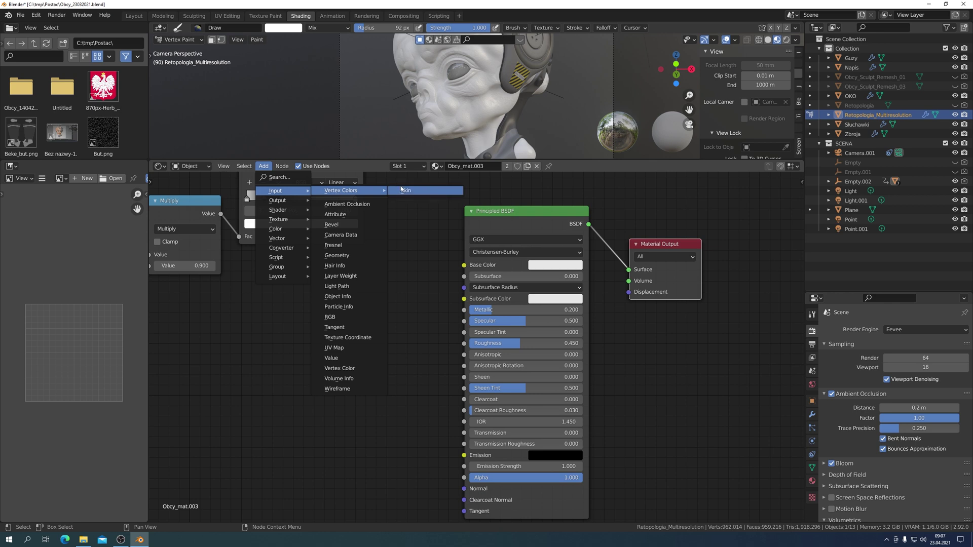
left_click(405, 190)
left_click(345, 292)
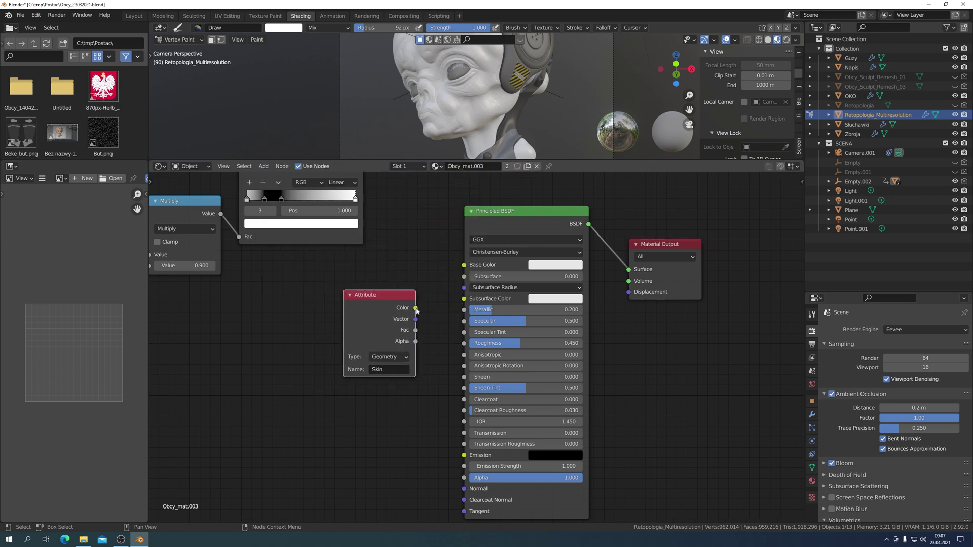
left_click_drag(415, 308, 463, 266)
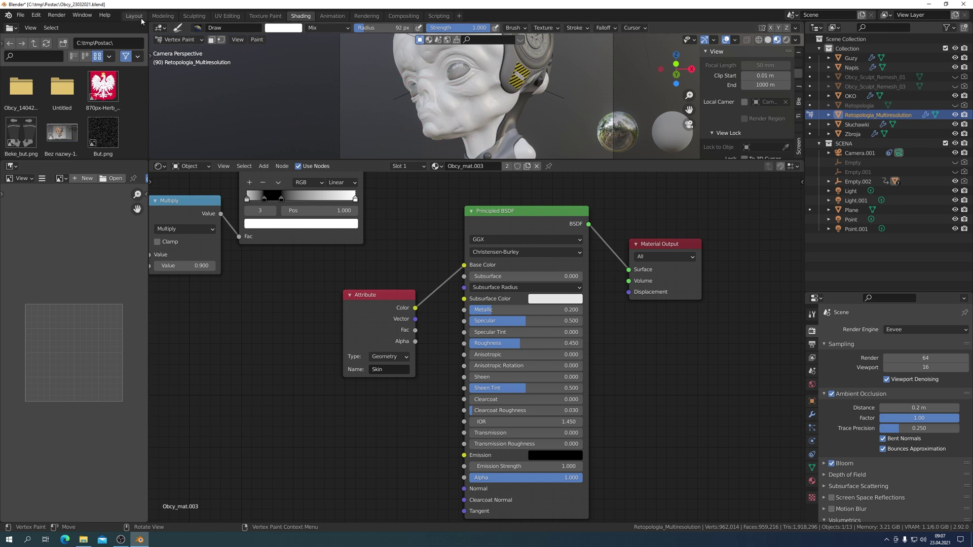
Create a new brush palette holding white, grey and black swatches
left_click(133, 16)
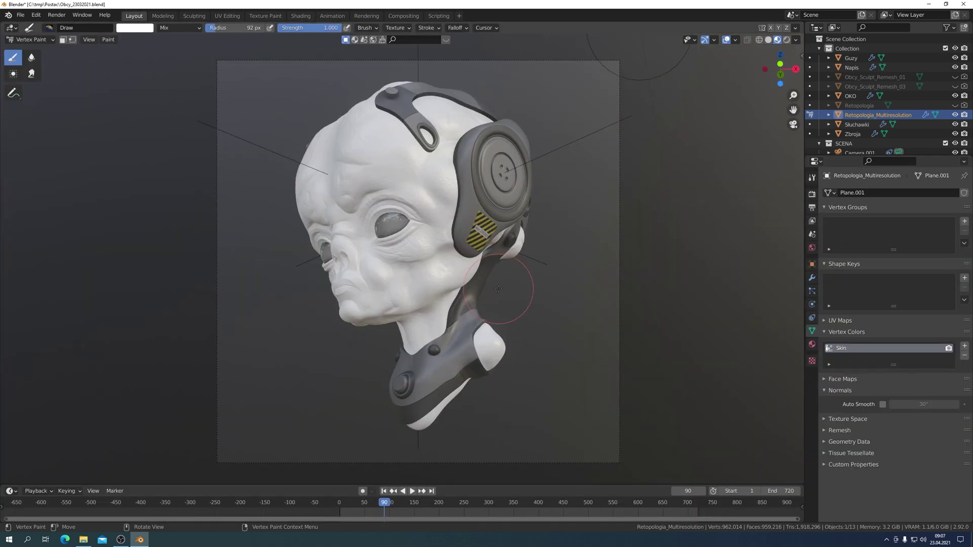
left_click(812, 177)
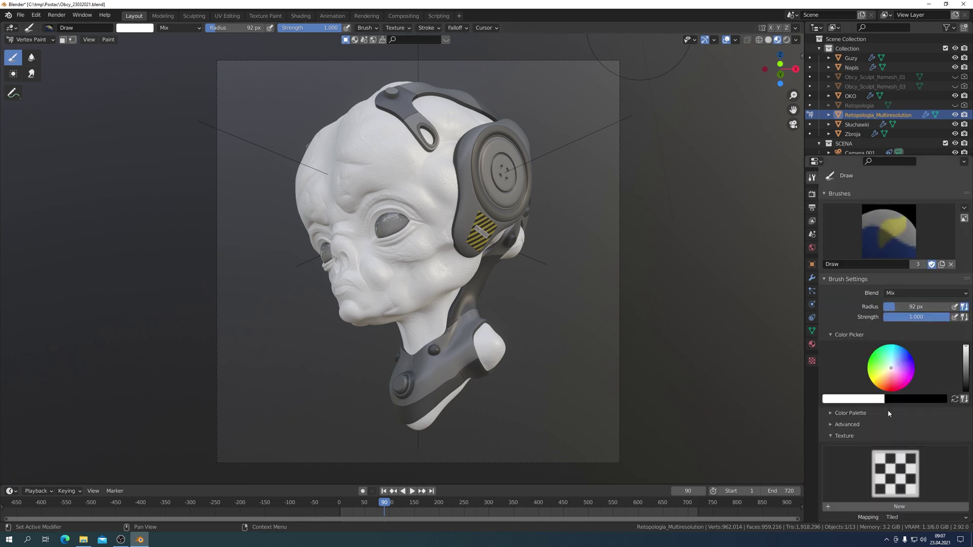
left_click(832, 413)
left_click(856, 431)
scroll(871, 355, "down", 4)
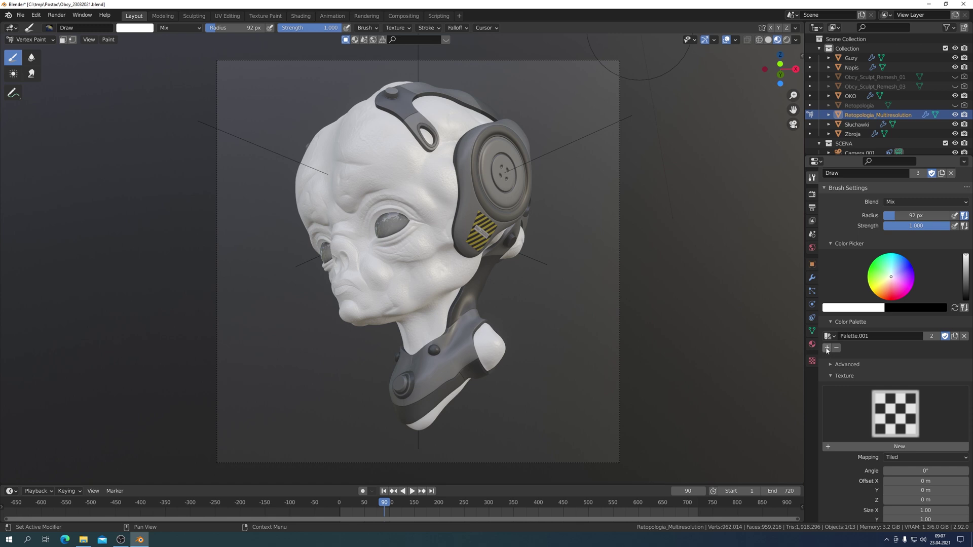
left_click(827, 348)
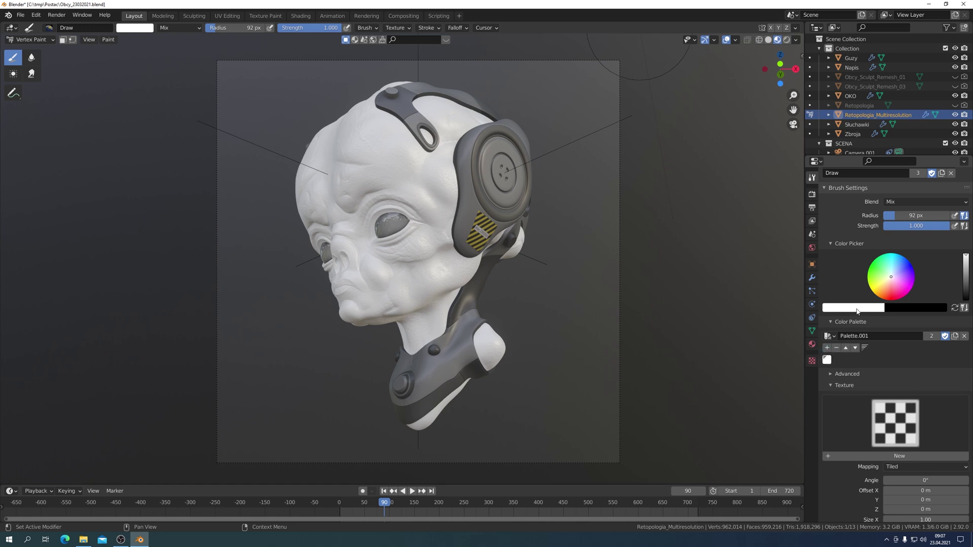
left_click(965, 278)
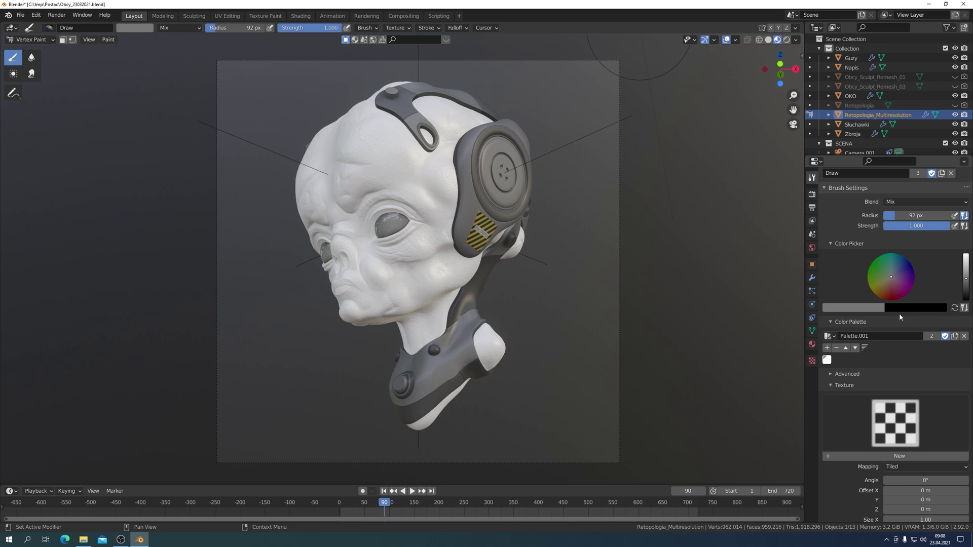
left_click(827, 348)
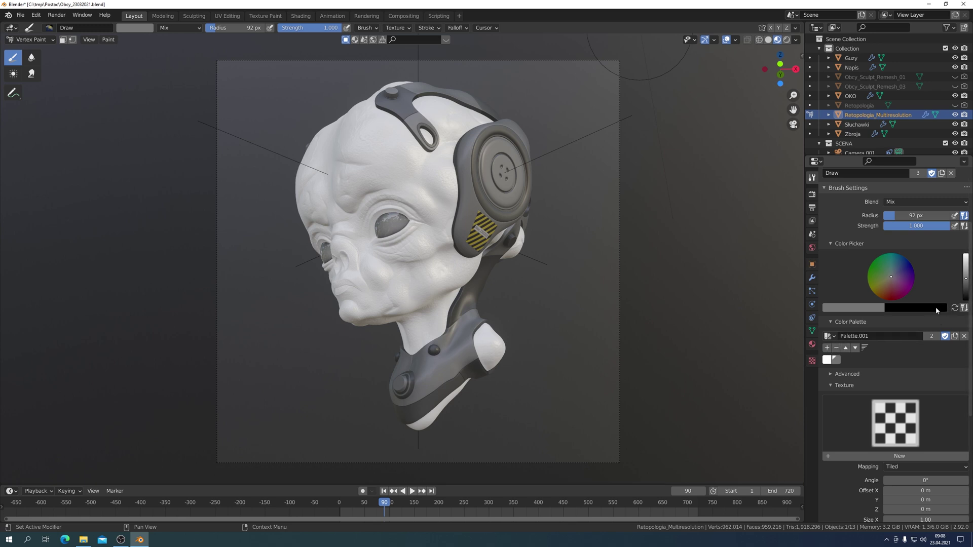
left_click(955, 307)
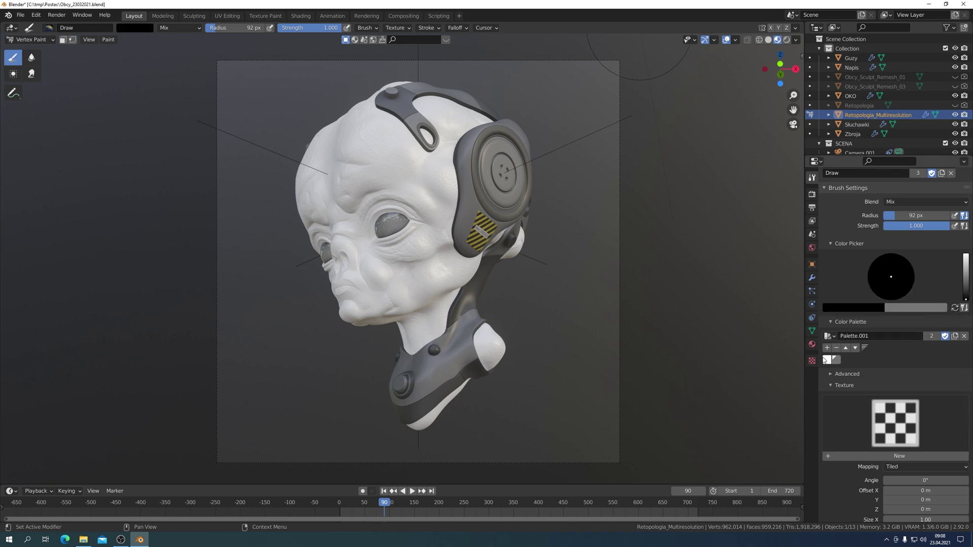
left_click(827, 348)
left_click(955, 307)
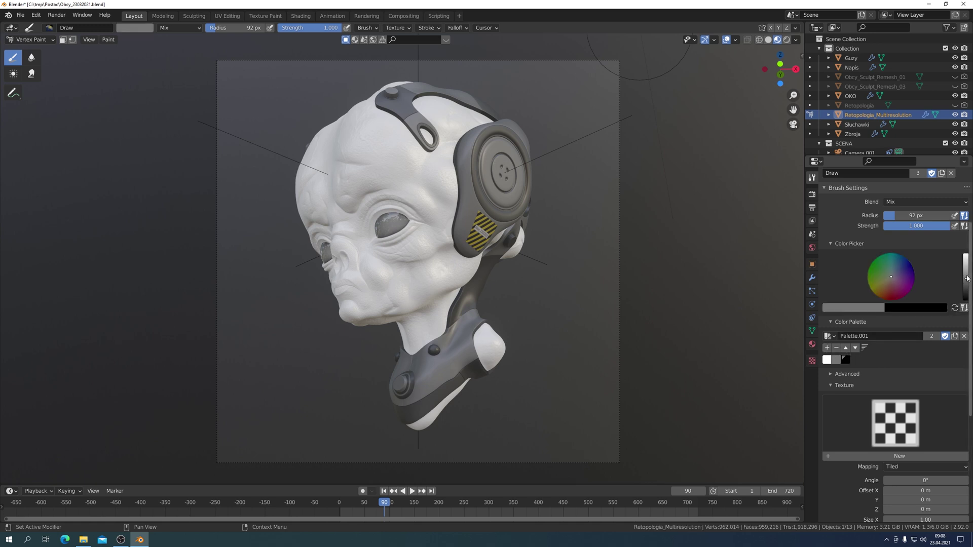
left_click_drag(966, 279, 965, 254)
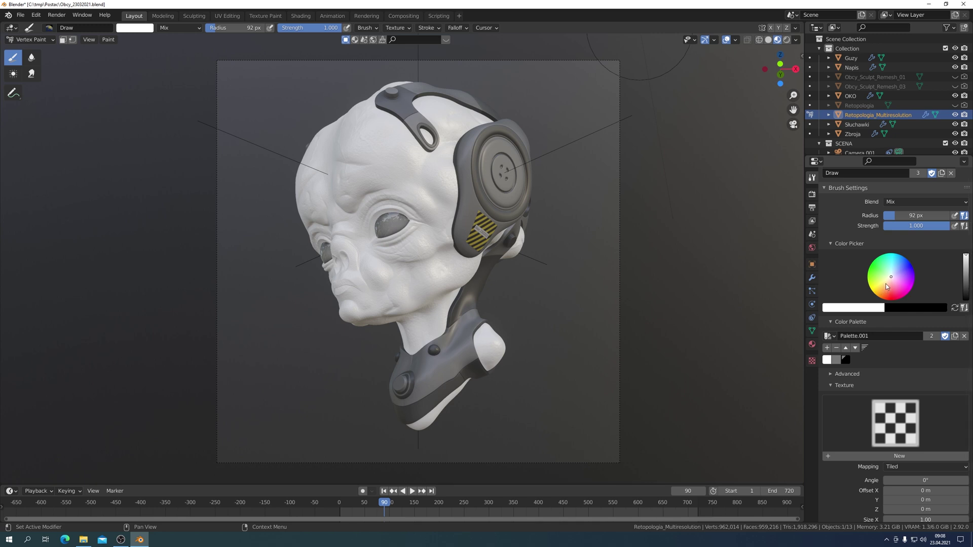
Add peach, red, magenta, blue, green and pale-yellow swatches to the palette
left_click(886, 286)
left_click(827, 348)
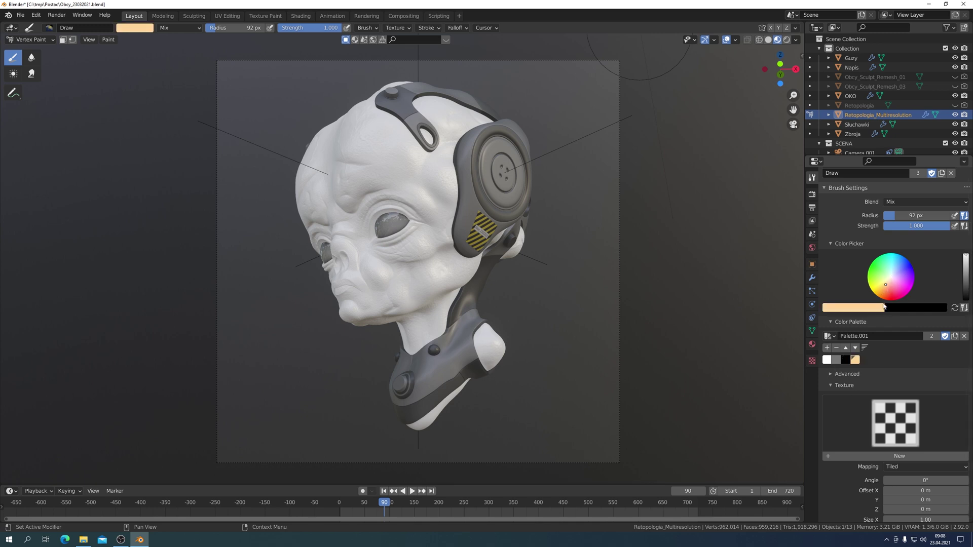
left_click(893, 296)
left_click(827, 348)
left_click(905, 285)
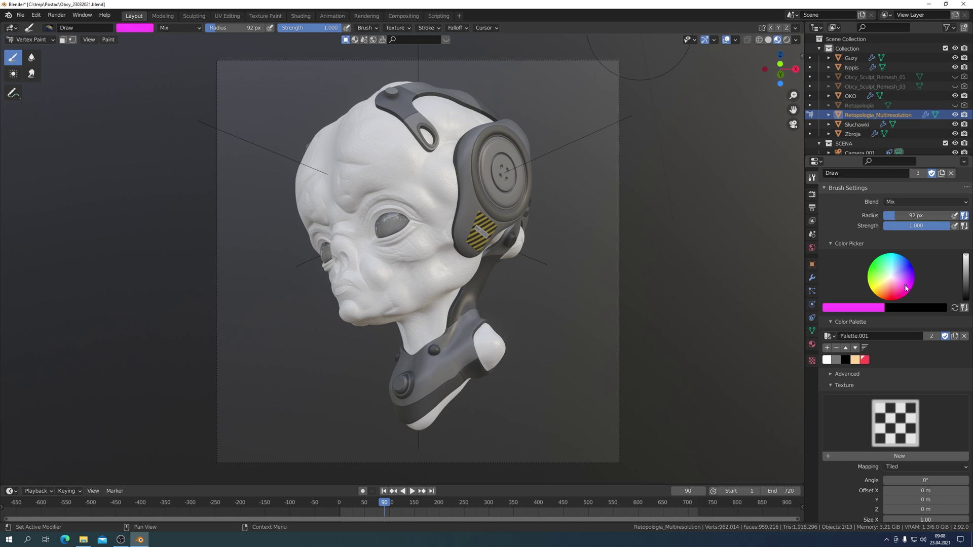
left_click(827, 348)
left_click(901, 262)
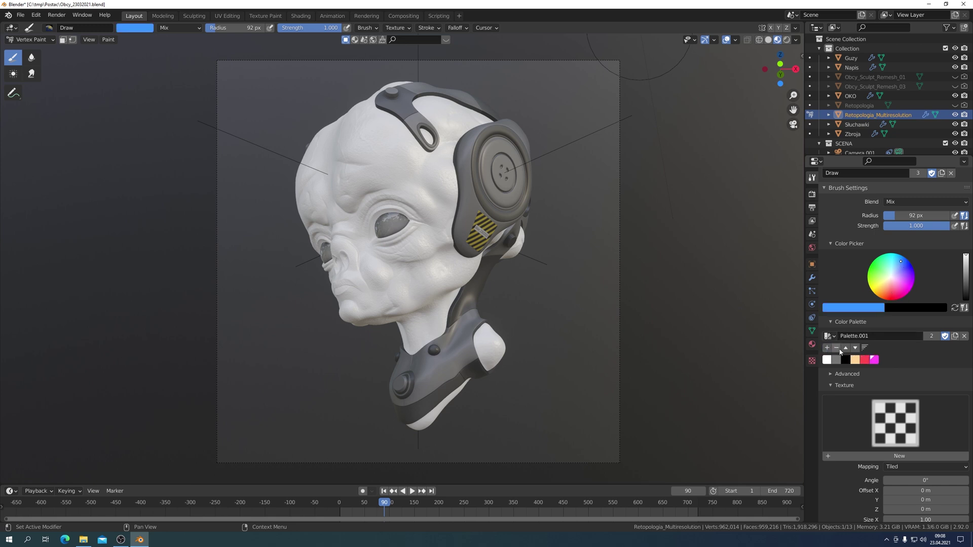
left_click(827, 348)
left_click(880, 272)
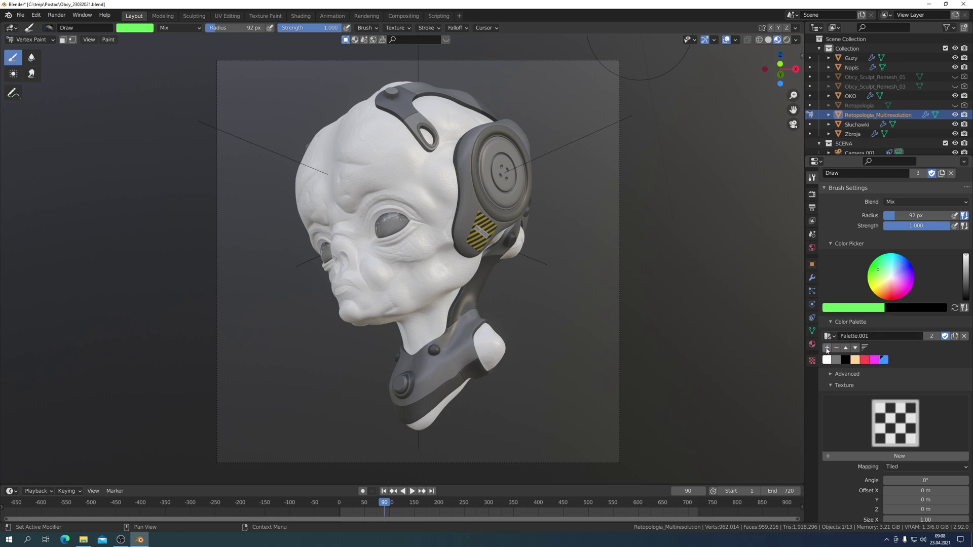
left_click(827, 347)
left_click(879, 285)
left_click(827, 348)
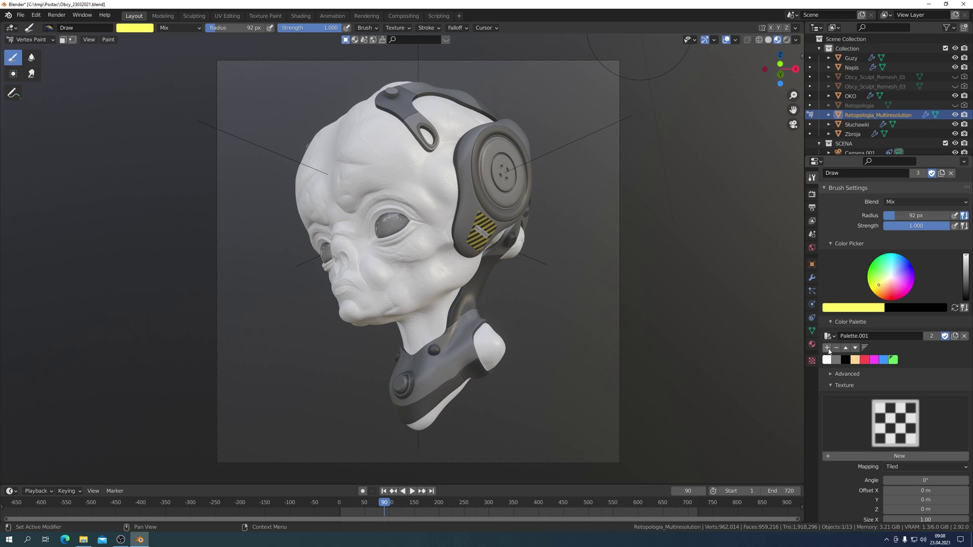
Enable X-axis mirror symmetry for the vertex paint brush
scroll(905, 381, "down", 4)
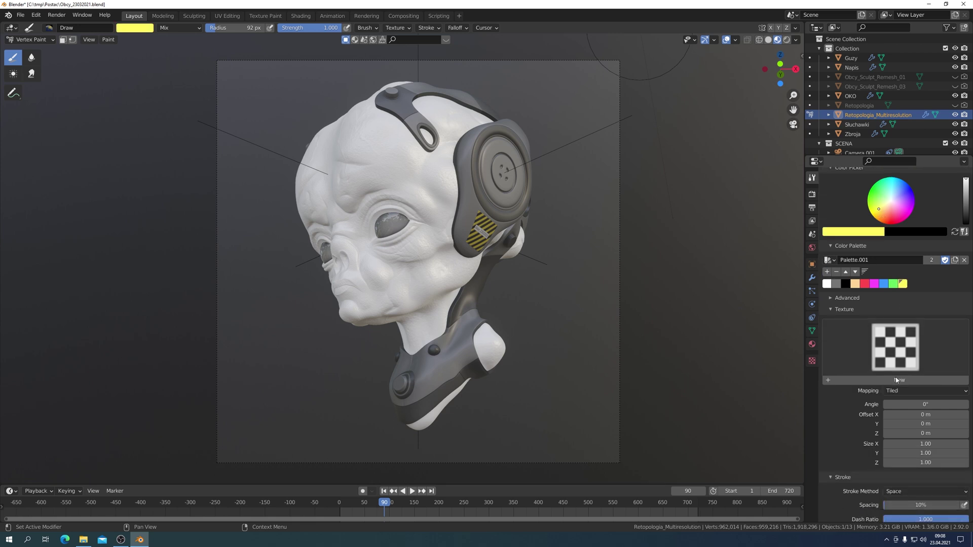
scroll(892, 406, "down", 5)
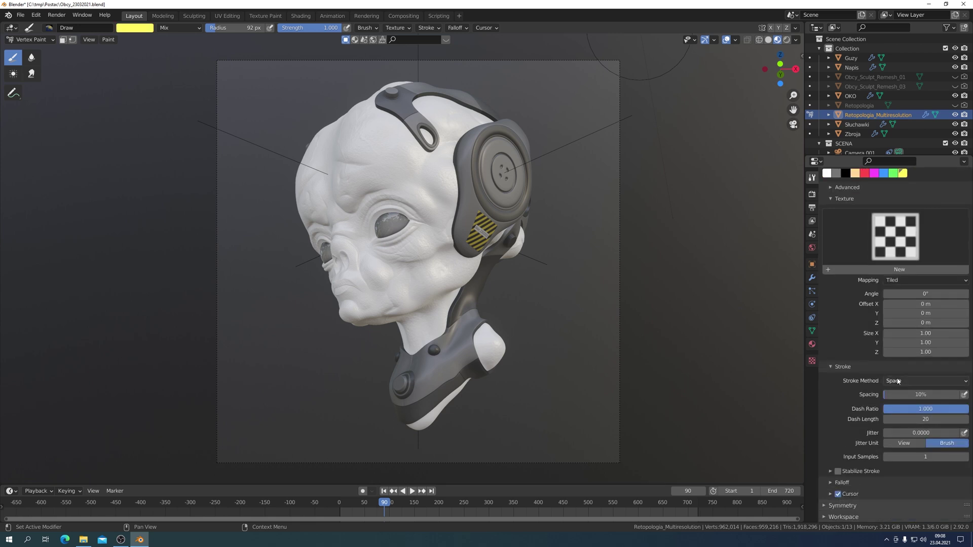
left_click(835, 507)
scroll(902, 494, "down", 2)
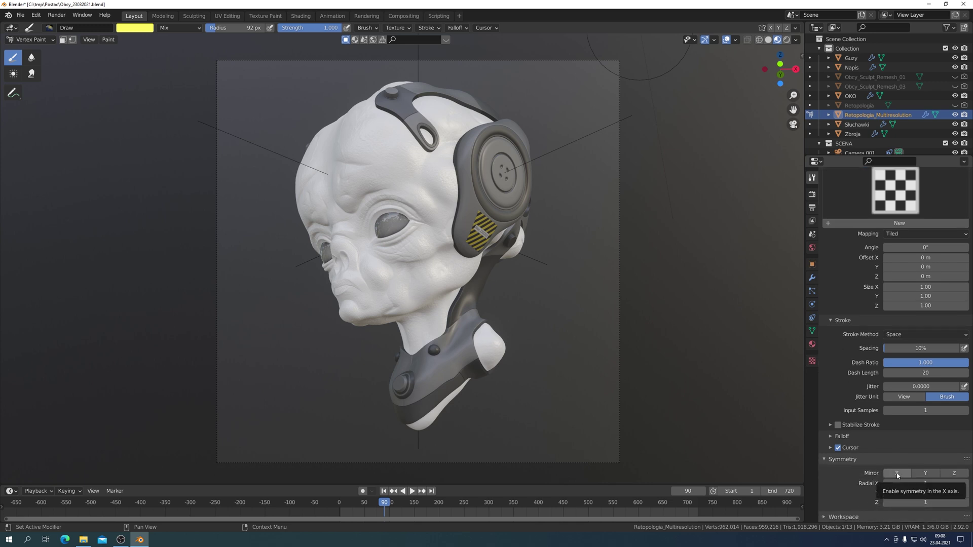
left_click(897, 474)
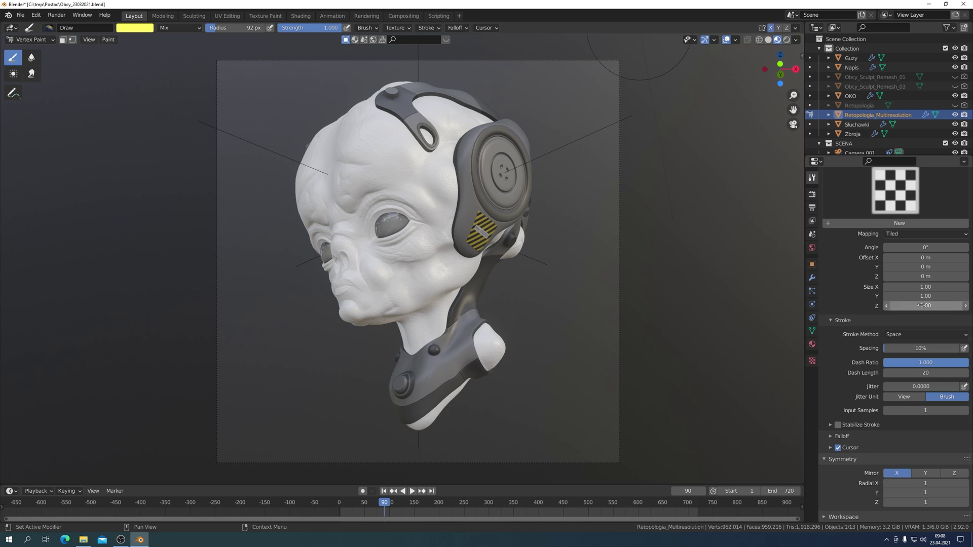
scroll(920, 299, "up", 8)
scroll(923, 299, "up", 2)
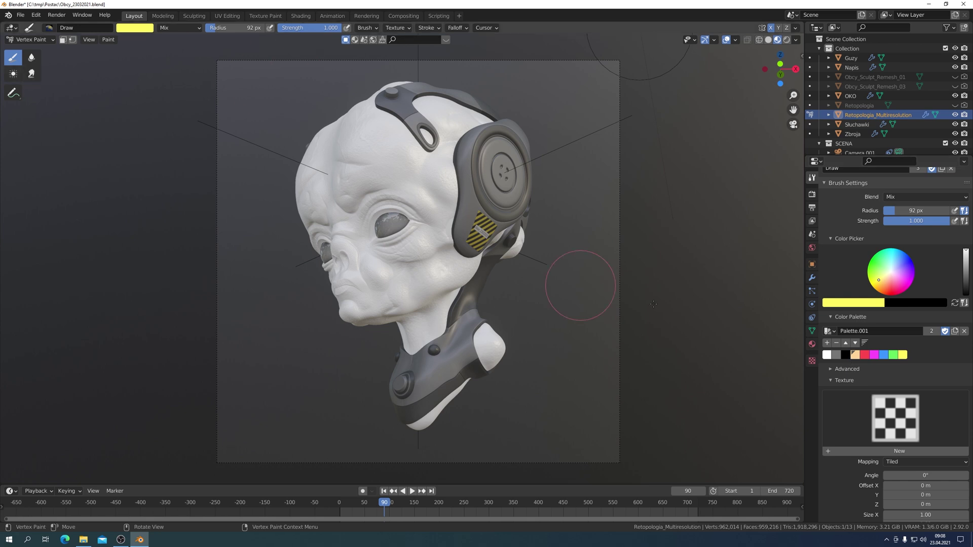
Fill the whole bust with the peach palette colour using Paint > Set Vertex Colors
left_click(855, 355)
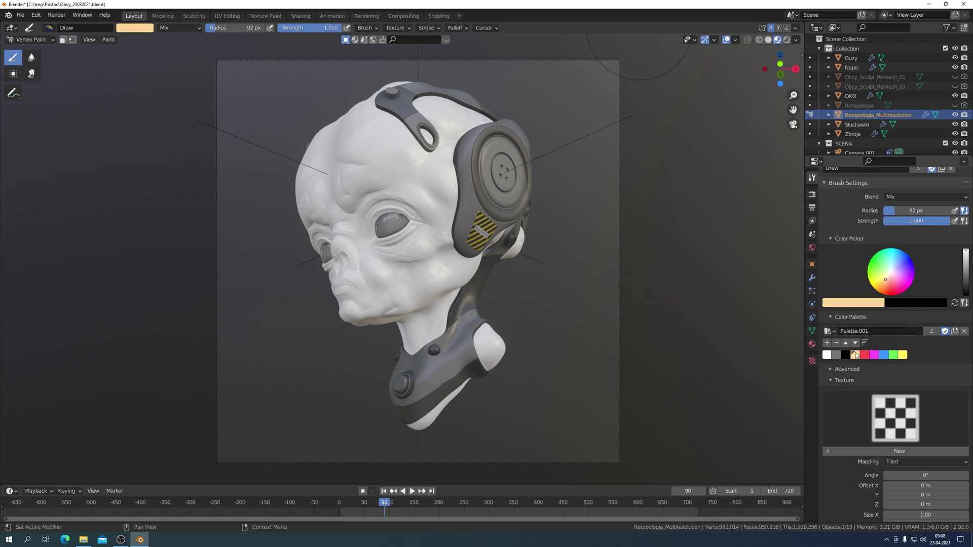
left_click(108, 39)
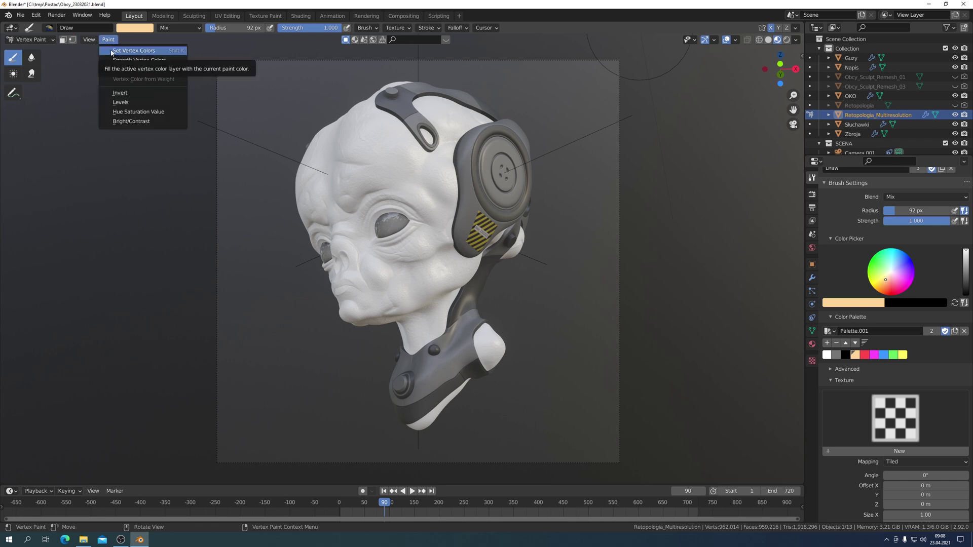
left_click(113, 50)
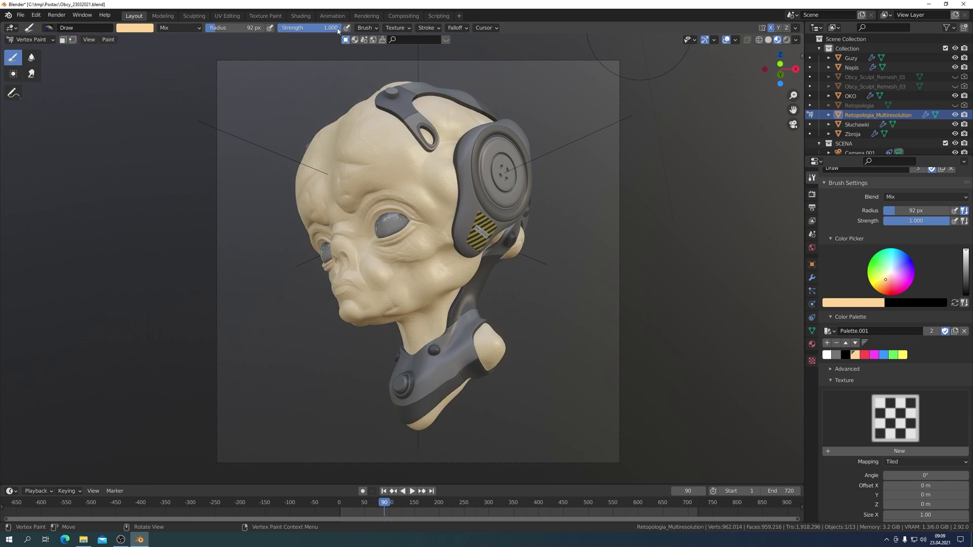
Lower brush strength to about 0.3 and tint the eyelid and nose side red
left_click_drag(340, 28, 293, 28)
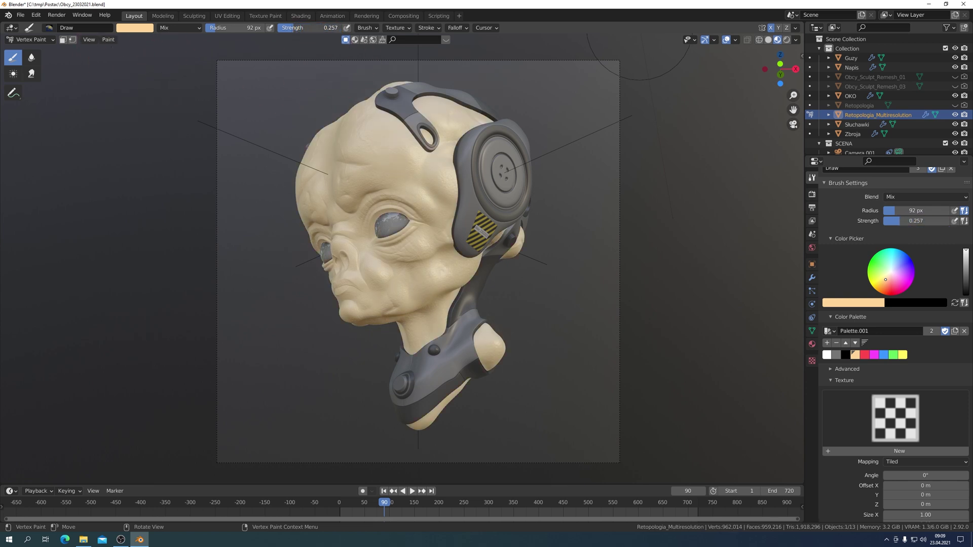
left_click_drag(298, 28, 300, 27)
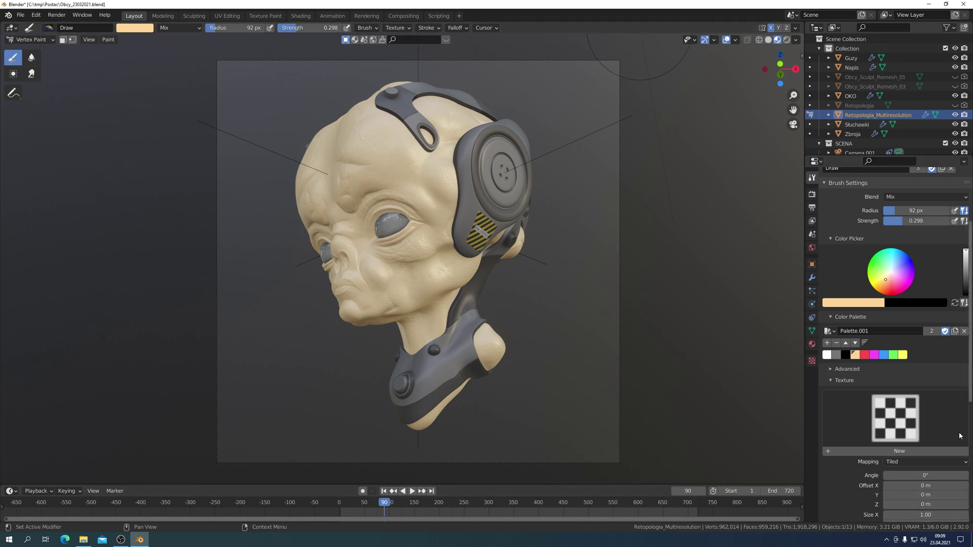
left_click(864, 356)
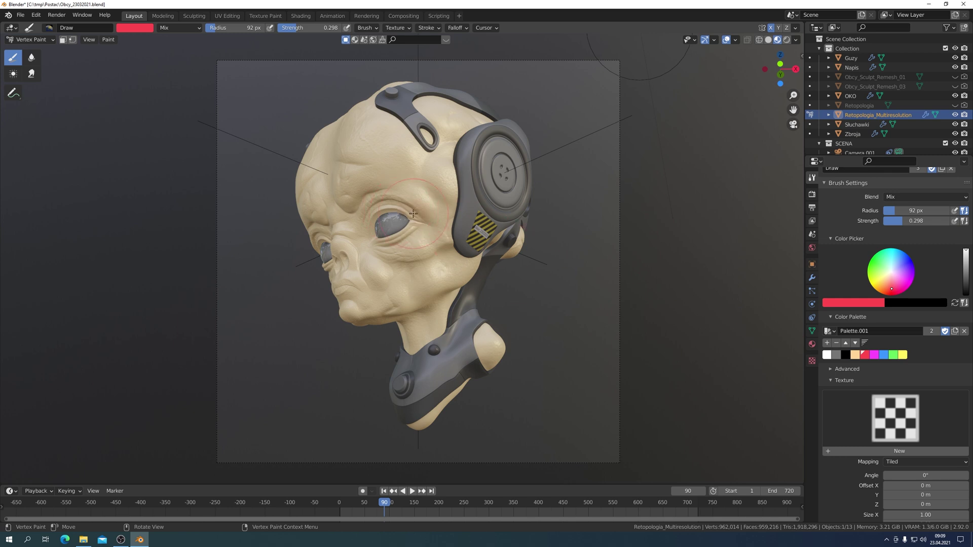
mouse_move(400, 200)
left_mouse_down()
mouse_move(373, 218)
mouse_move(374, 252)
mouse_move(398, 251)
mouse_move(418, 223)
left_mouse_up()
left_click_drag(347, 237, 349, 261)
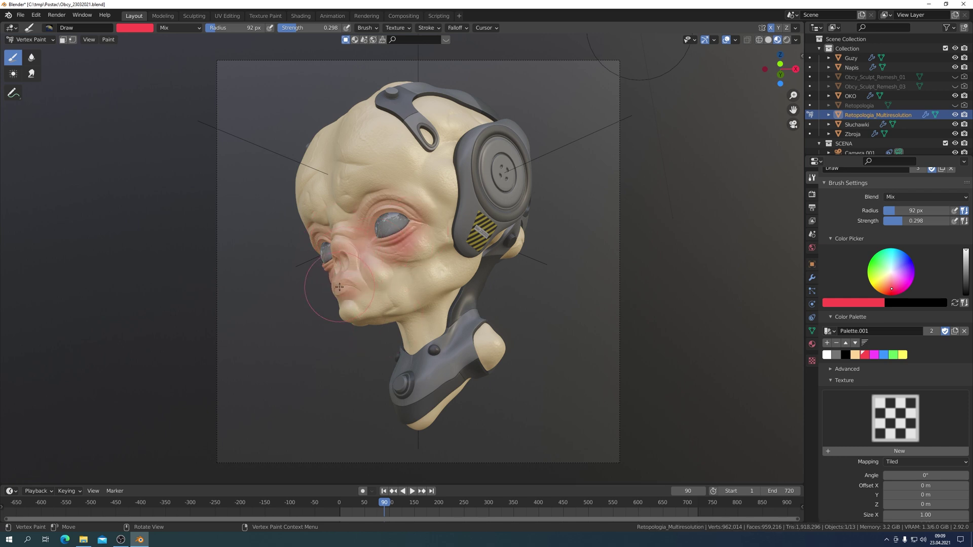
middle_click_drag(340, 286, 370, 307)
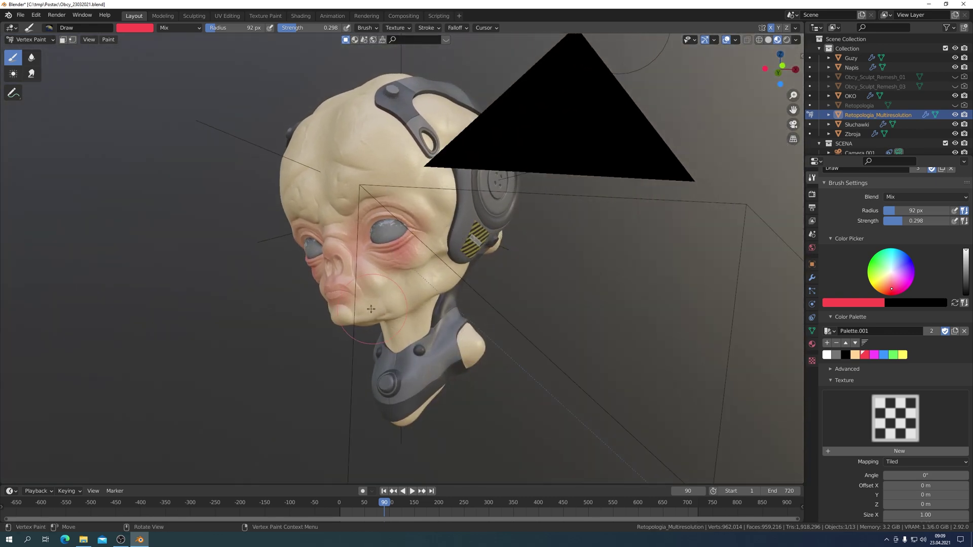
key("KP_0")
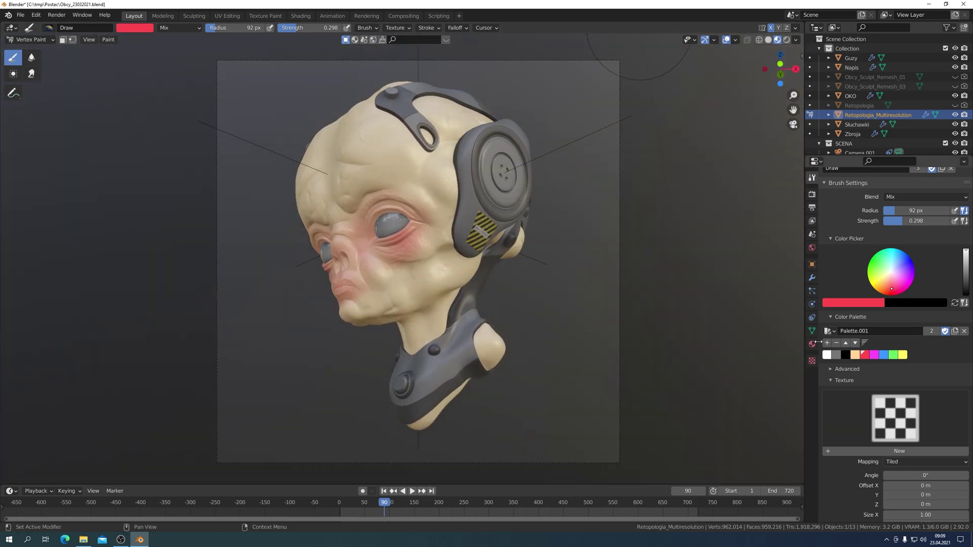
Paint magenta over nose and eyes, pale blue over cheek and chin, and pink on the shoulder piece
left_click(874, 356)
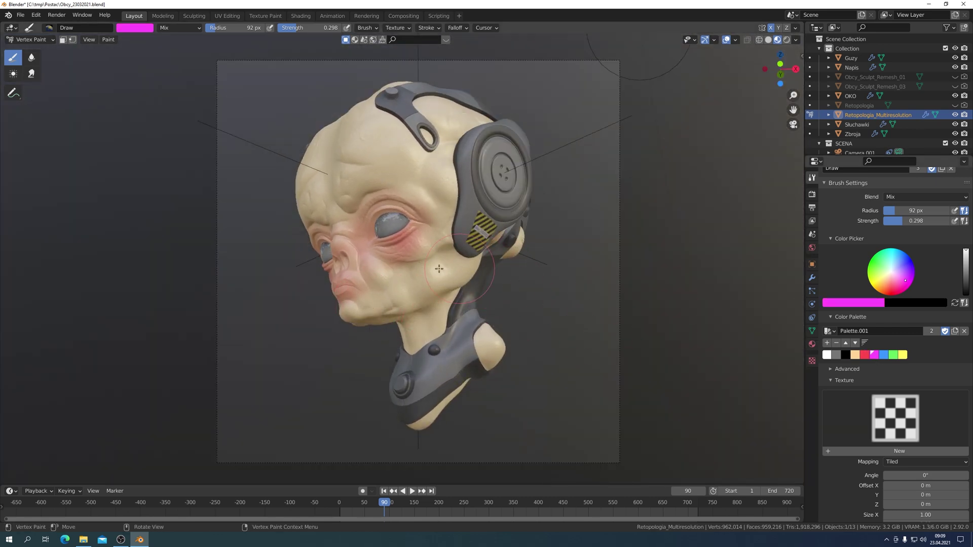
left_click(347, 224)
left_click(883, 355)
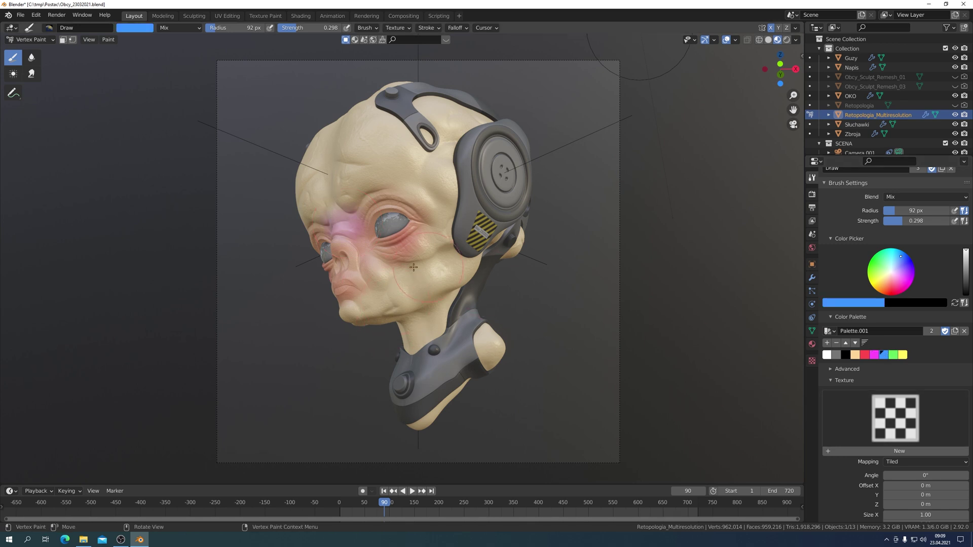
key("f")
left_click(350, 329)
mouse_move(350, 330)
left_mouse_down()
mouse_move(396, 298)
mouse_move(365, 355)
left_mouse_up()
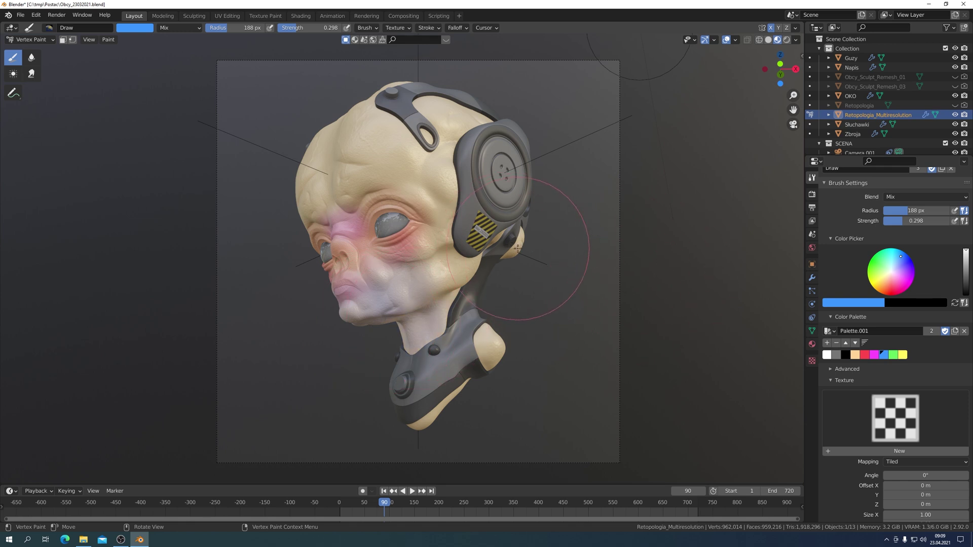
left_click(875, 355)
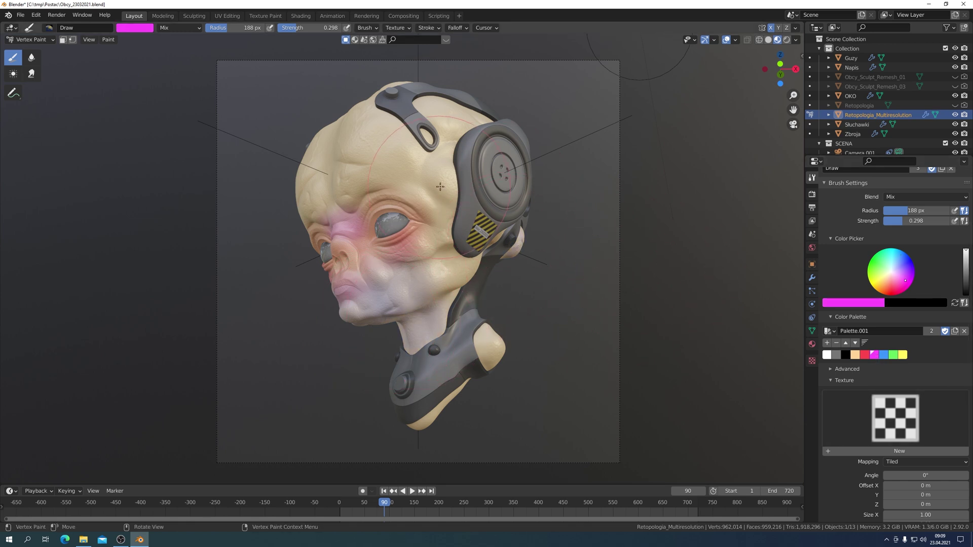
left_click(496, 350)
left_click_drag(498, 349, 501, 352)
Apply Dirty Vertex Colors to darken cavities, then add a Hue Saturation Value adjustment
left_click(113, 39)
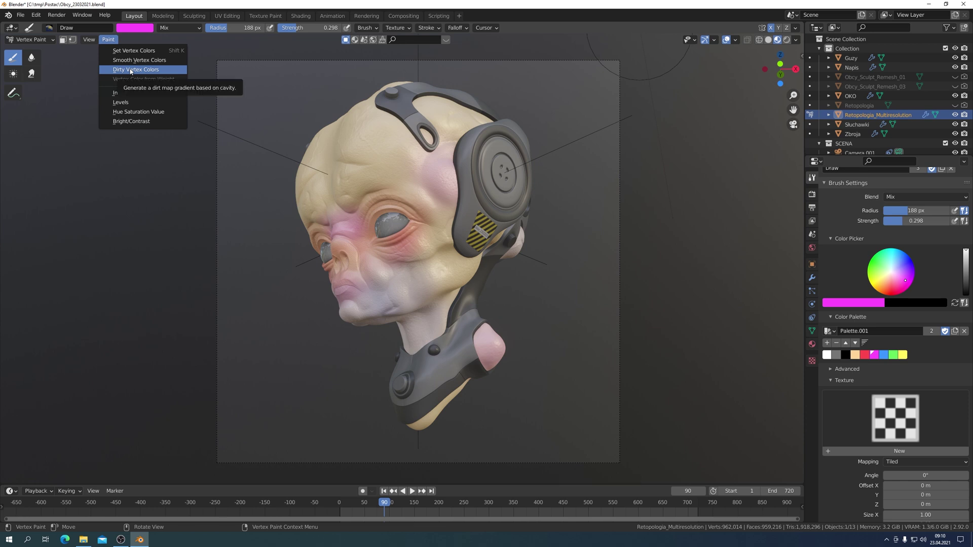
left_click(130, 70)
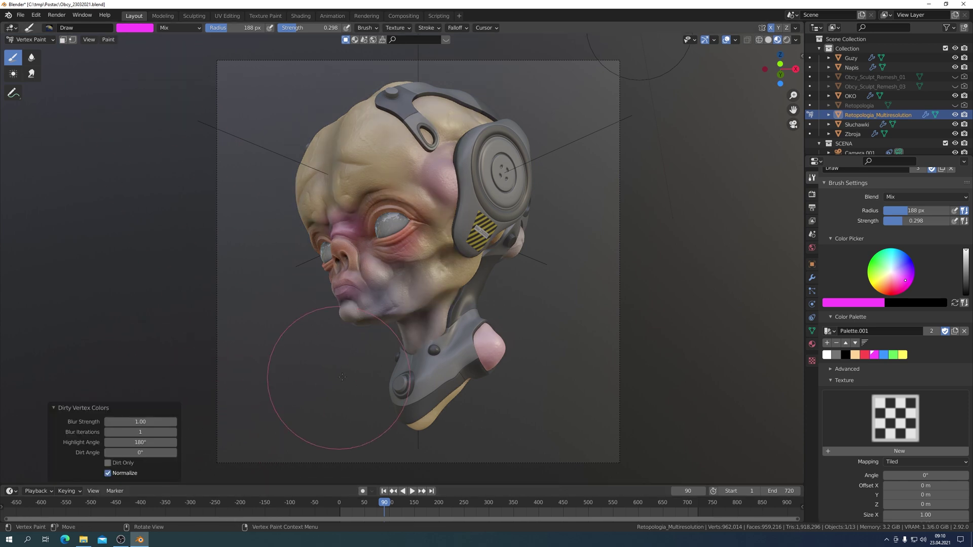
left_click(108, 39)
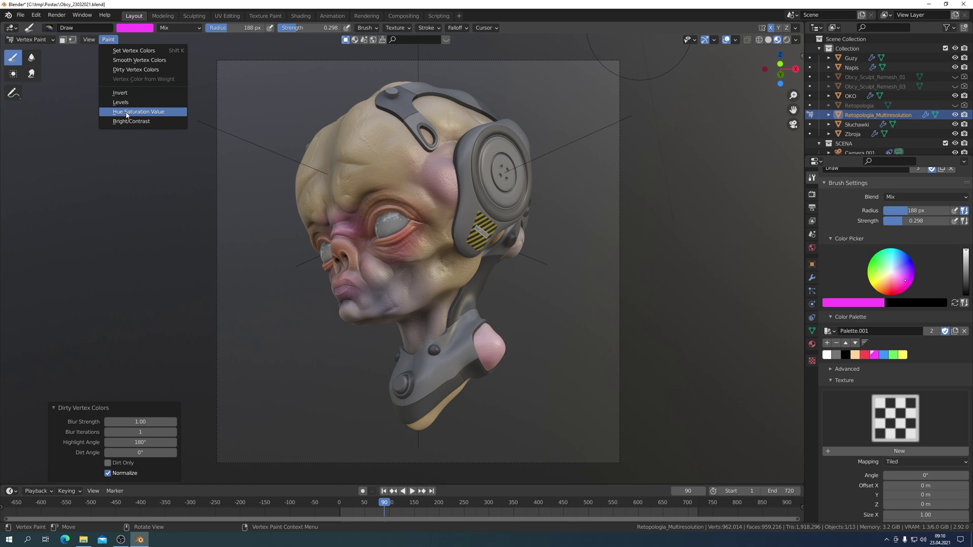
left_click(126, 112)
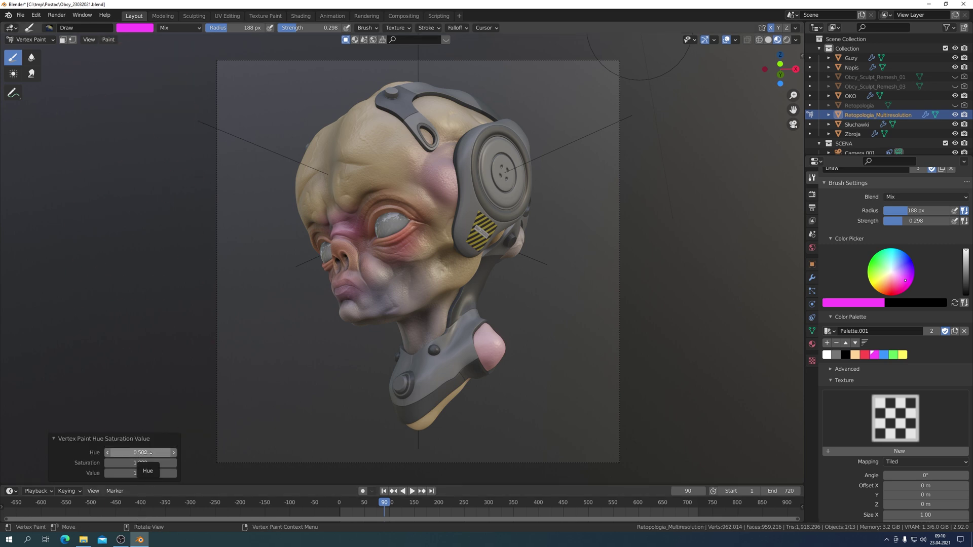
Set the HSV adjustment to hue 0.6, saturation 1.2 and value 0.9
left_click(151, 452)
type("0.6")
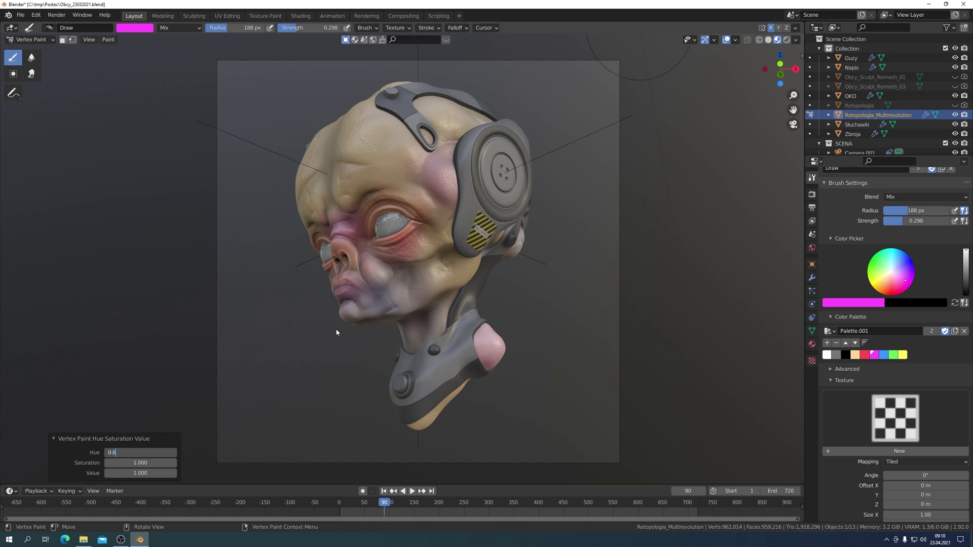
key("Return")
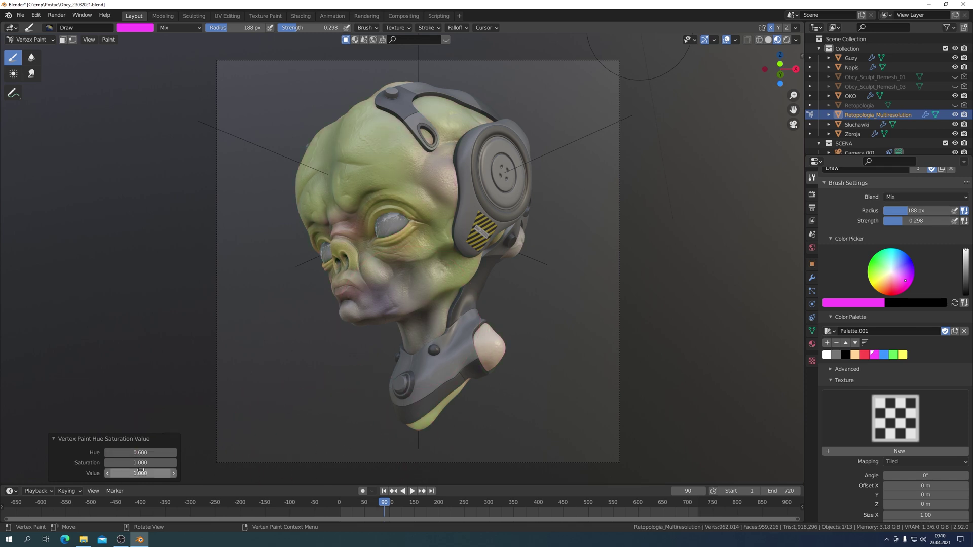
left_click(144, 463)
key("BackSpace")
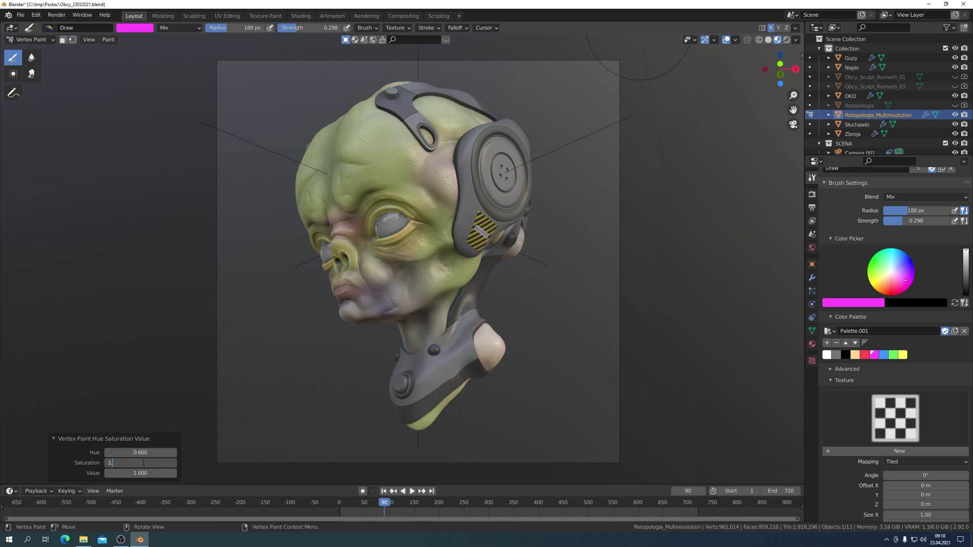
type("2")
key("Return")
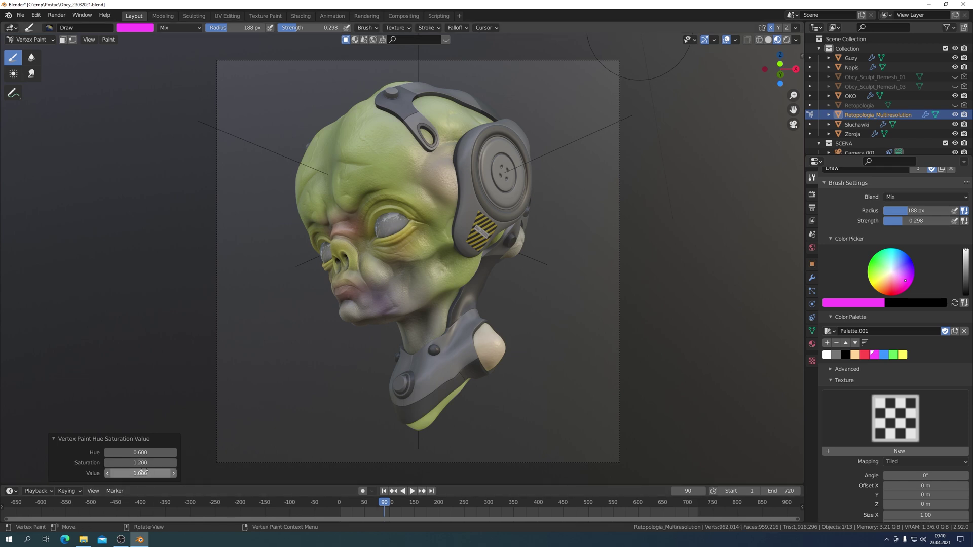
left_click(145, 472)
type("0.9")
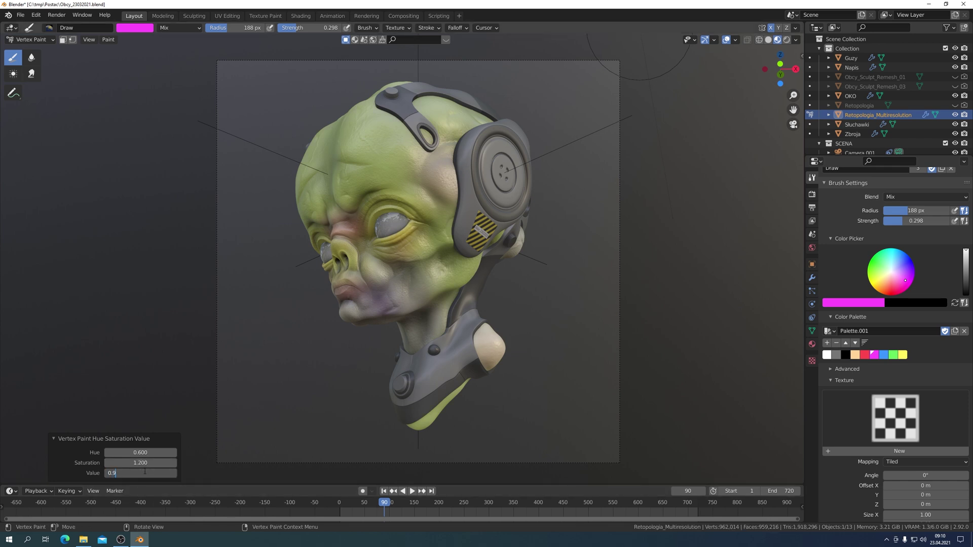
key("Return")
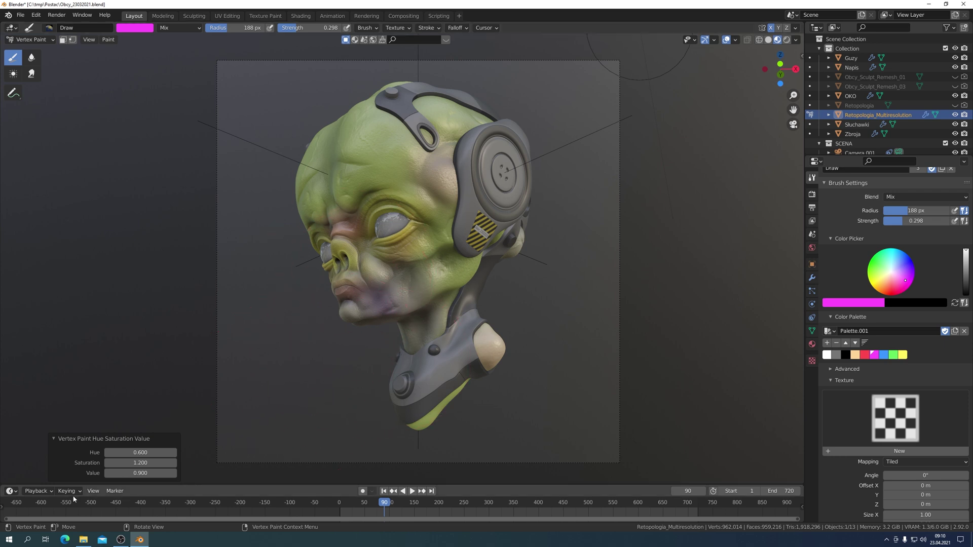
Settle the hue at 0.700 after trying 0.300, then return the bust to Object Mode
left_click(139, 452)
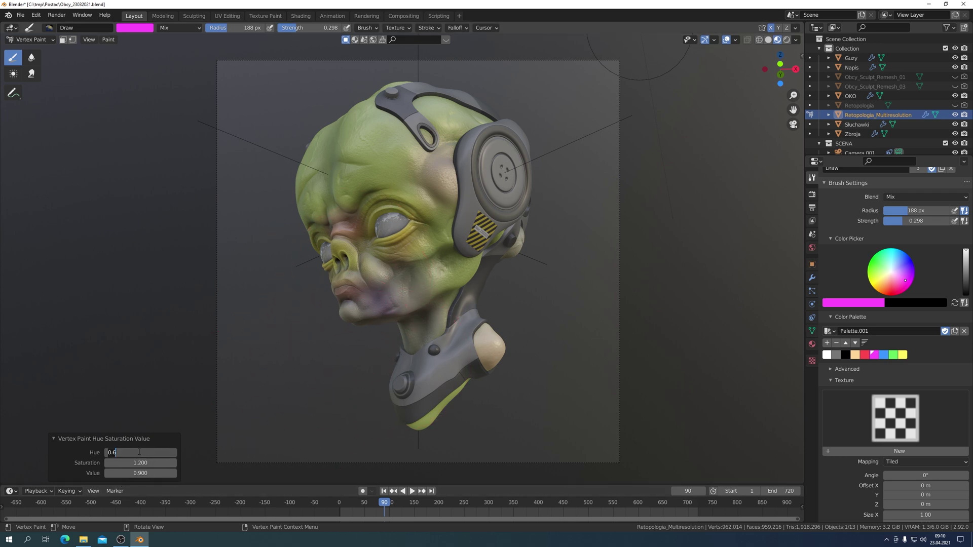
type("0.7")
key("Return")
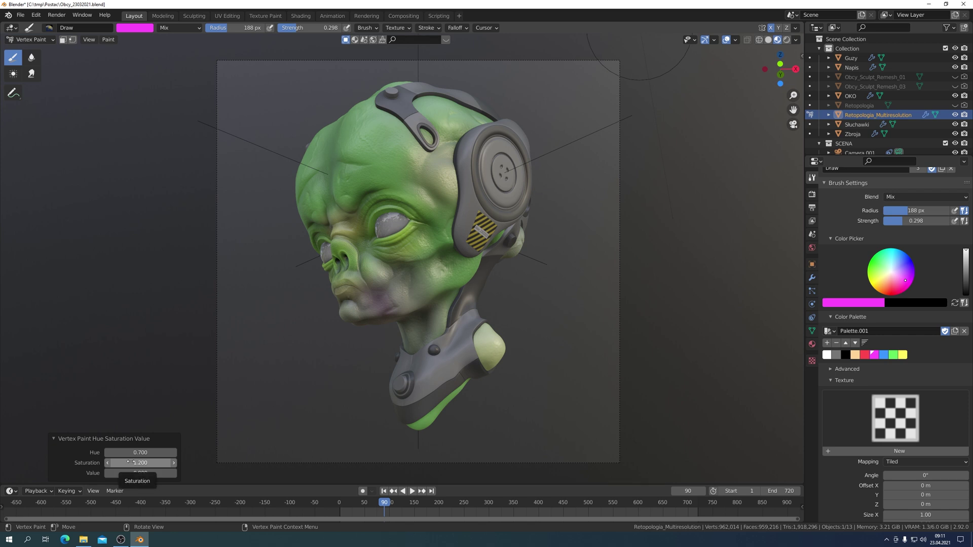
left_click(141, 452)
type("0.3")
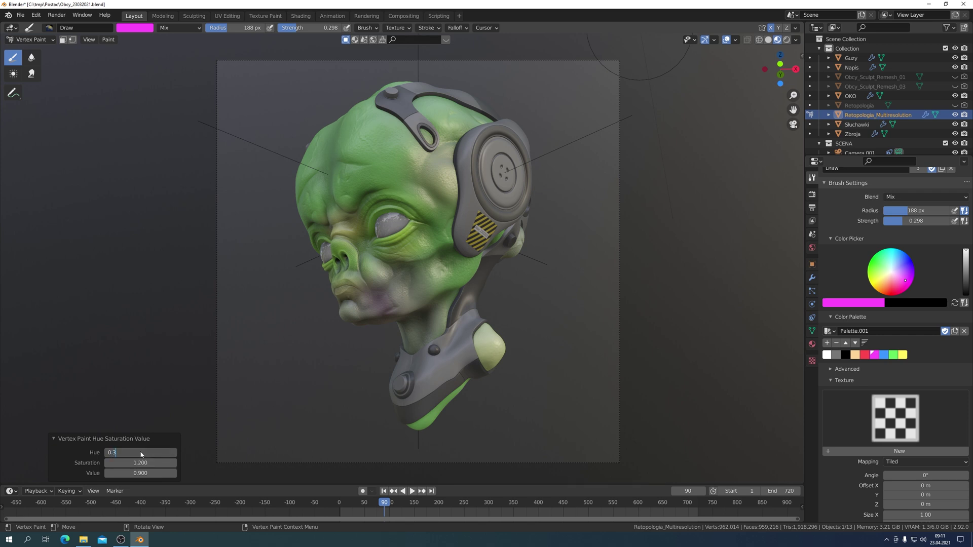
key("Return")
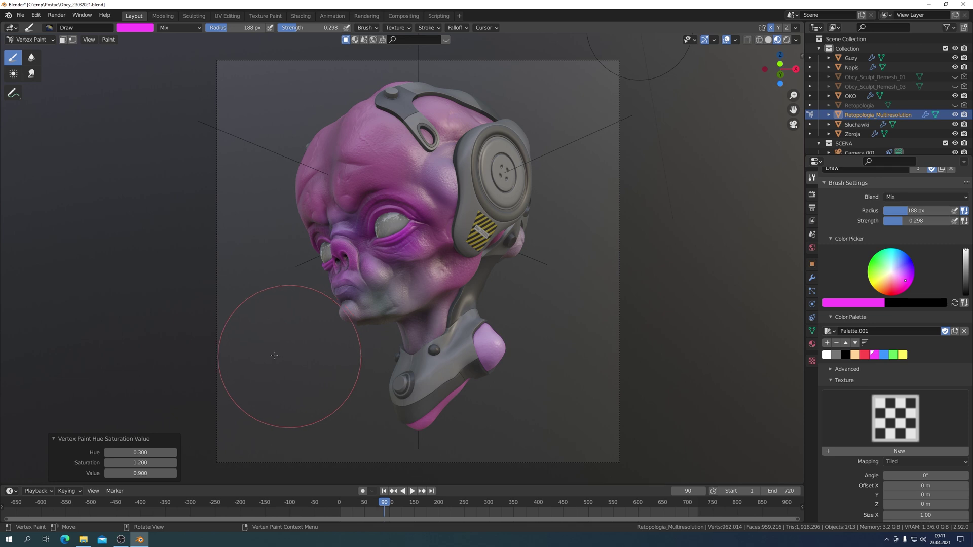
left_click(137, 454)
type("0.7")
key("Return")
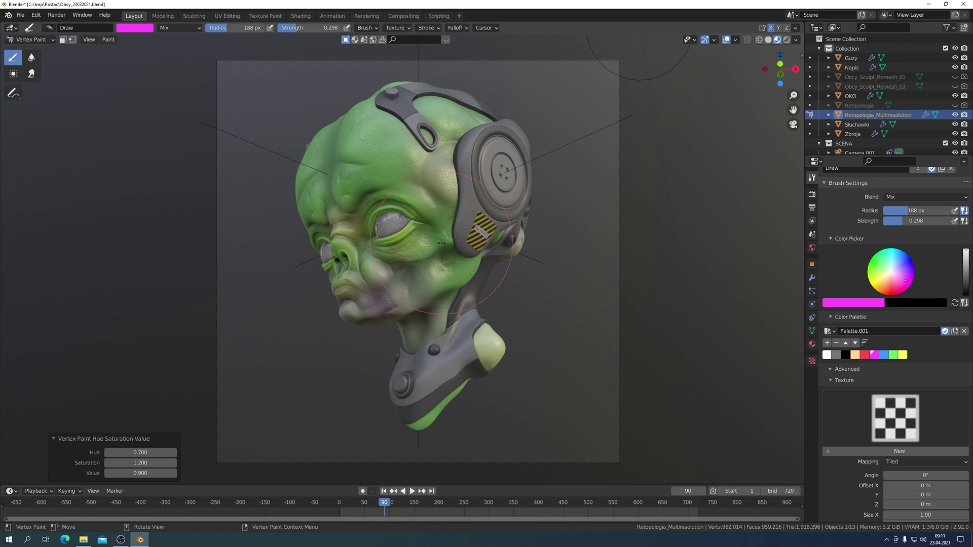
key("ctrl+Tab")
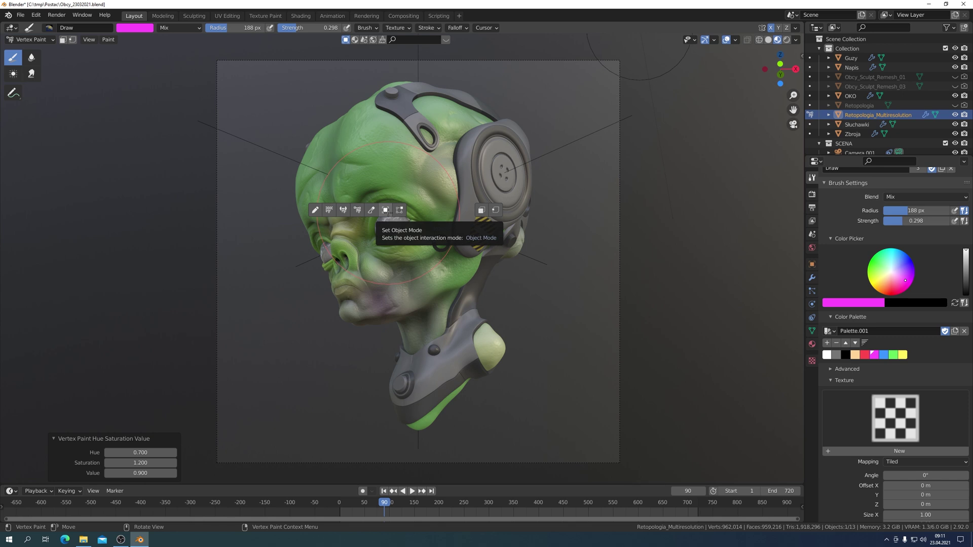
left_click(389, 215)
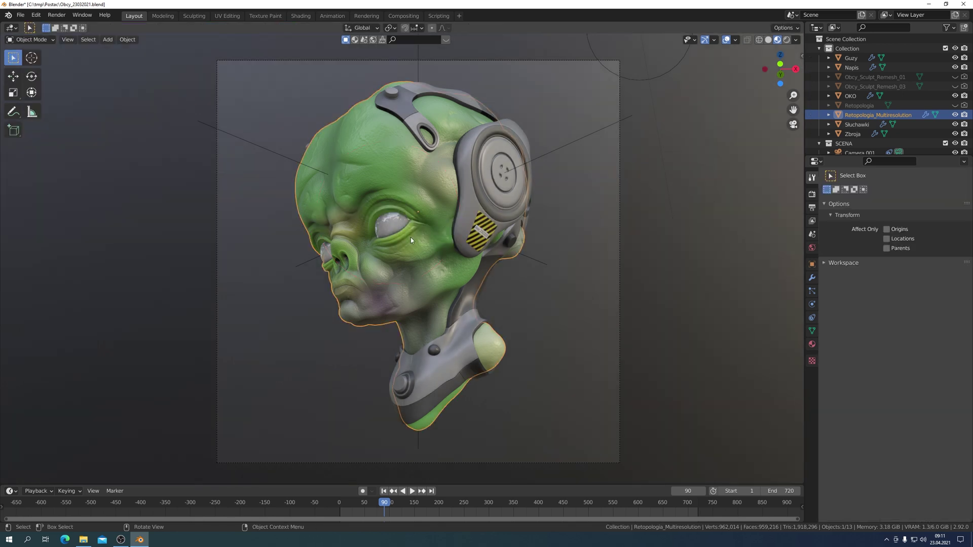
Select the Sluchawki headphones and briefly toggle the wireframe overlay on and off
left_click(469, 202)
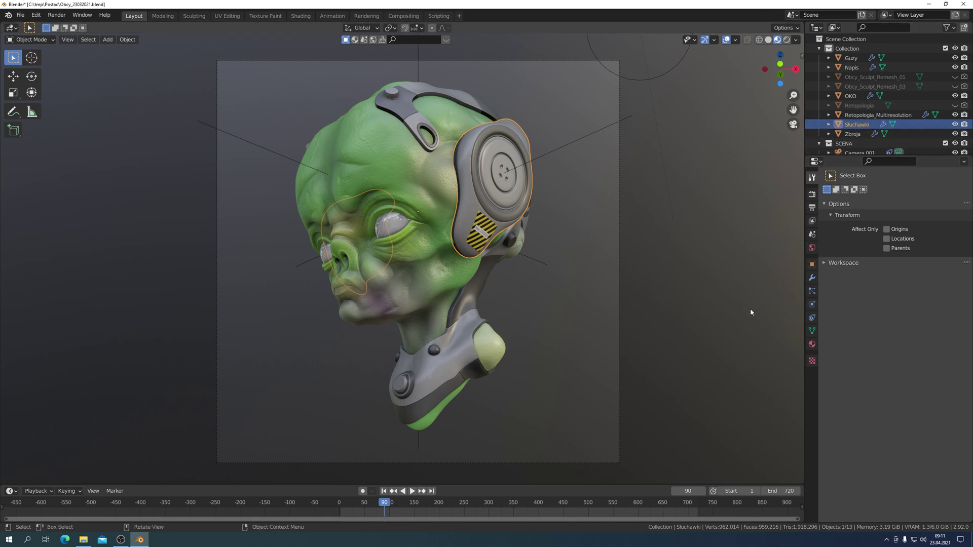
left_click(736, 40)
left_click(676, 208)
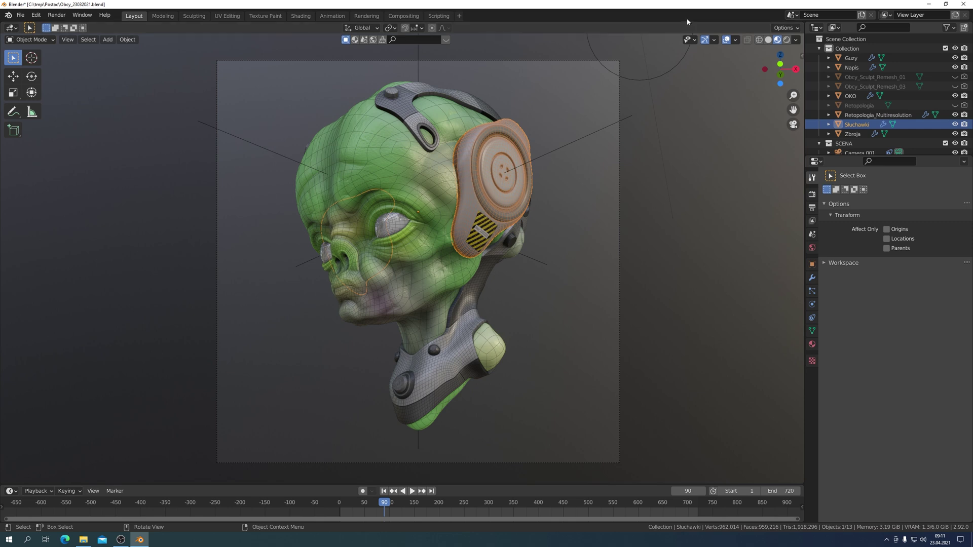
left_click(735, 41)
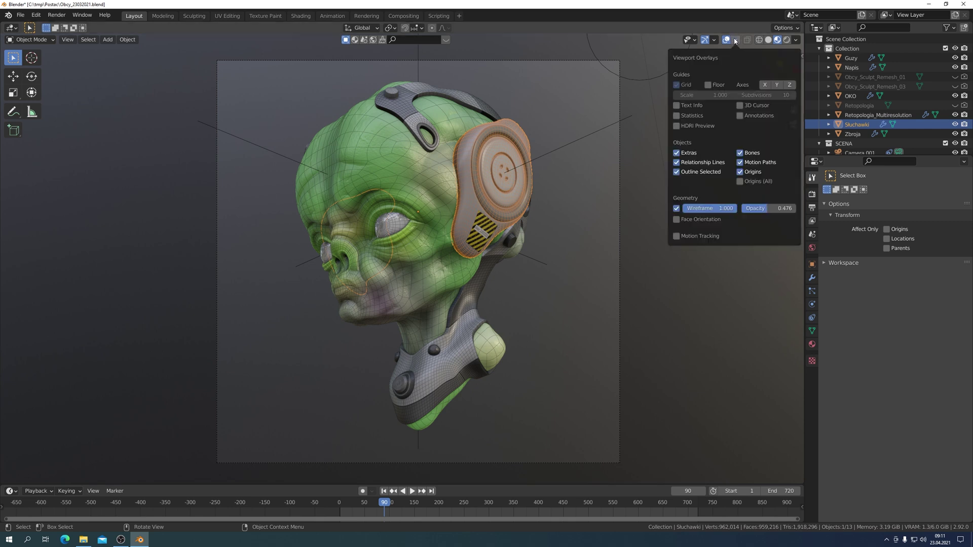
left_click(676, 208)
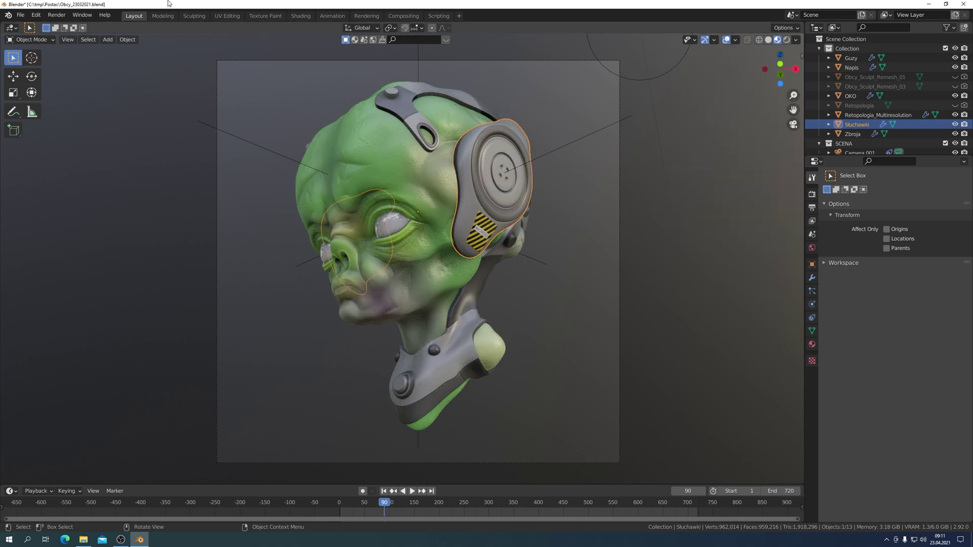
Put the headphones in Vertex Paint mode and rename their Col layer to Sluchawka
left_click(52, 41)
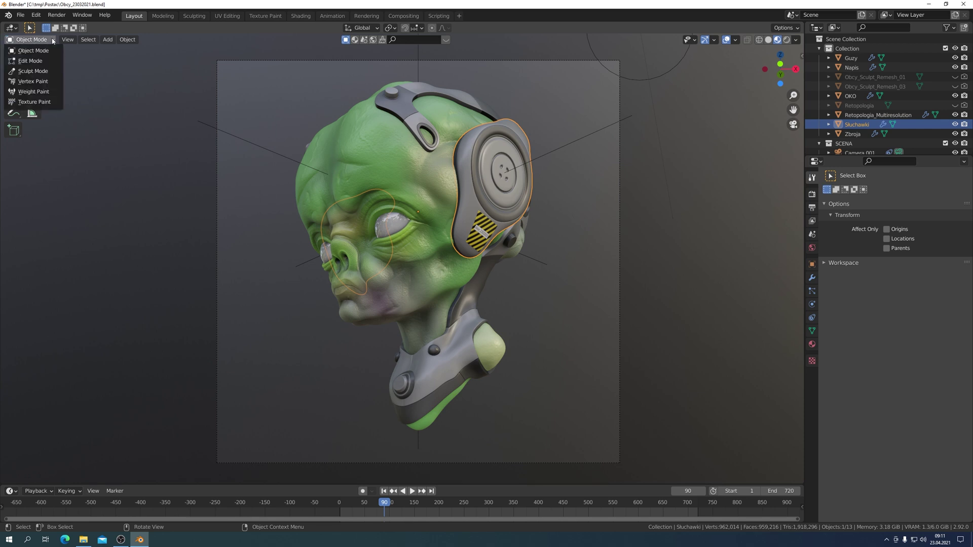
left_click(33, 82)
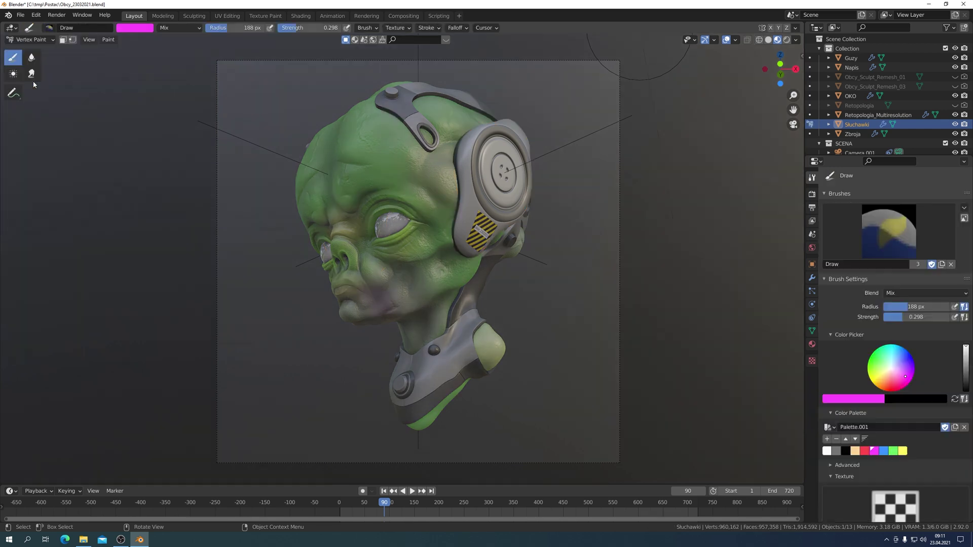
left_click(812, 331)
double_click(842, 348)
type("Sluc")
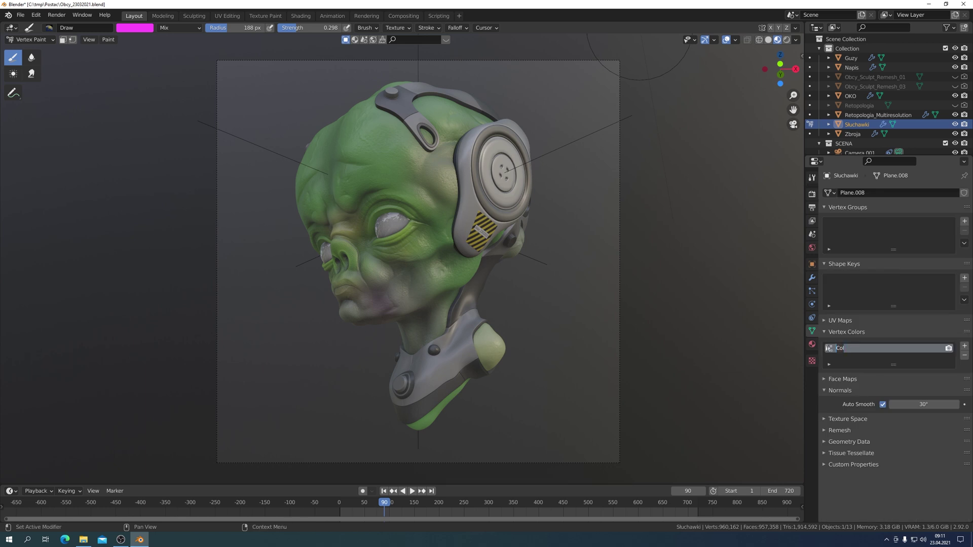
type("haw")
type("ka")
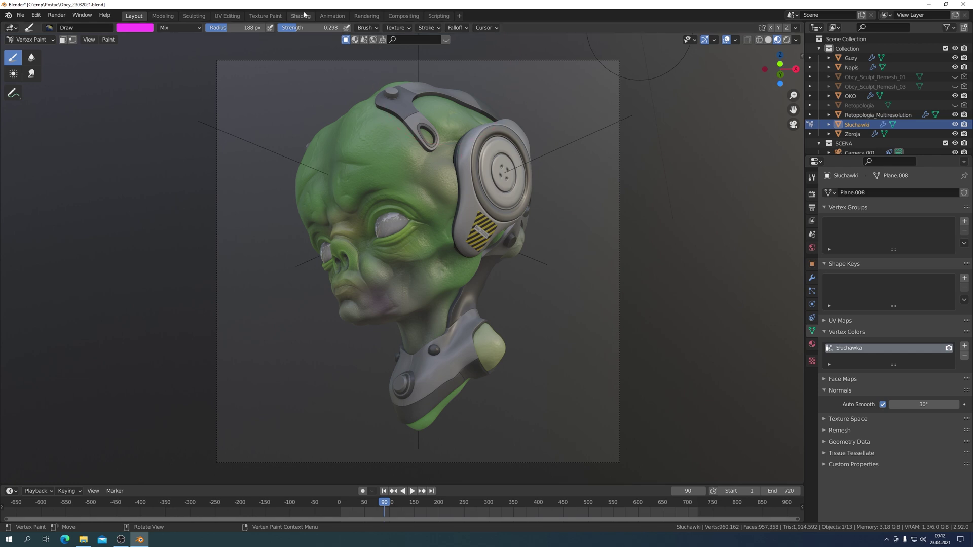
Frame the headphone material's nodes and rearrange the Mix Shader and Material Output nodes
left_click(302, 17)
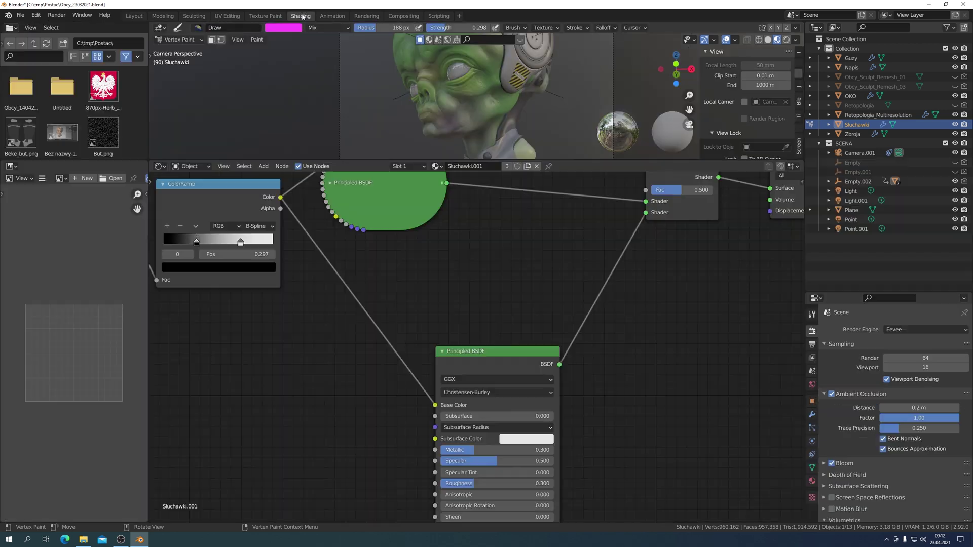
key("Home")
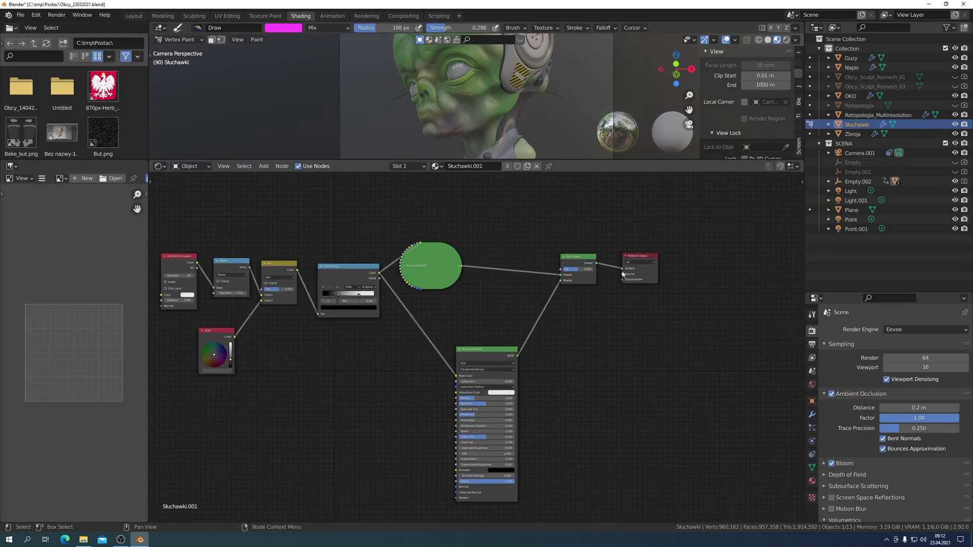
left_click_drag(570, 261, 505, 252)
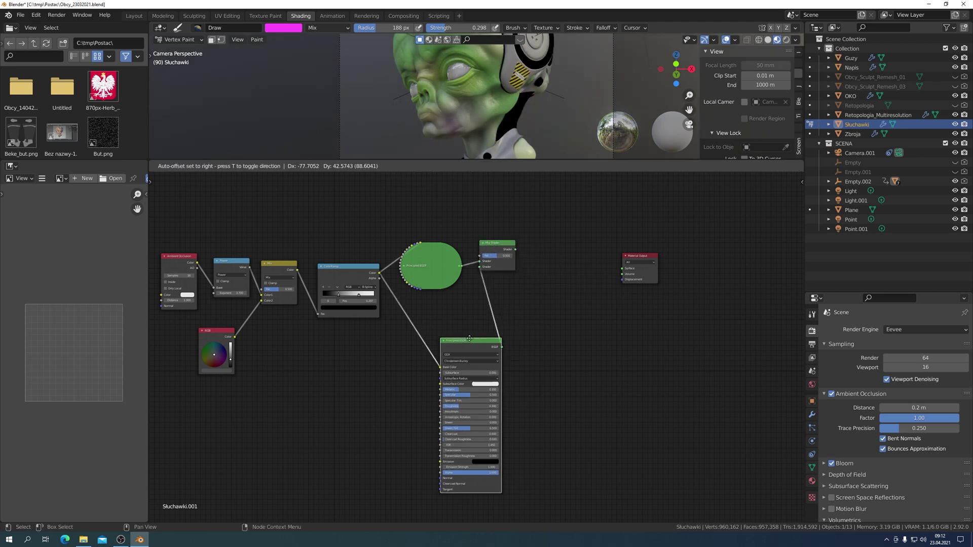
scroll(651, 277, "up", 2)
middle_click_drag(651, 278, 443, 321)
scroll(506, 233, "up", 2)
left_click_drag(506, 233, 651, 285)
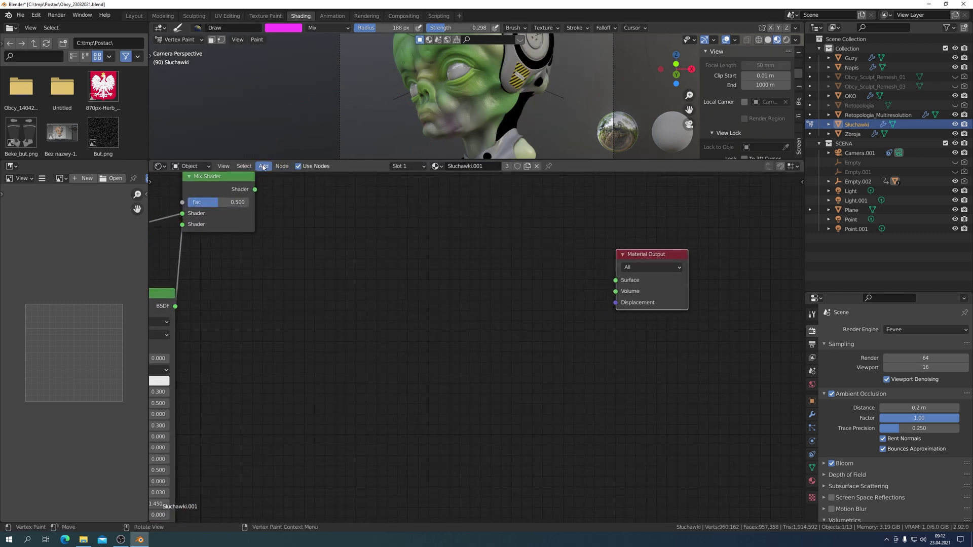
Add a Sluchawka vertex-colour Attribute and a Principled BSDF wired to Base Color and Surface, then return to Layout
left_click(264, 166)
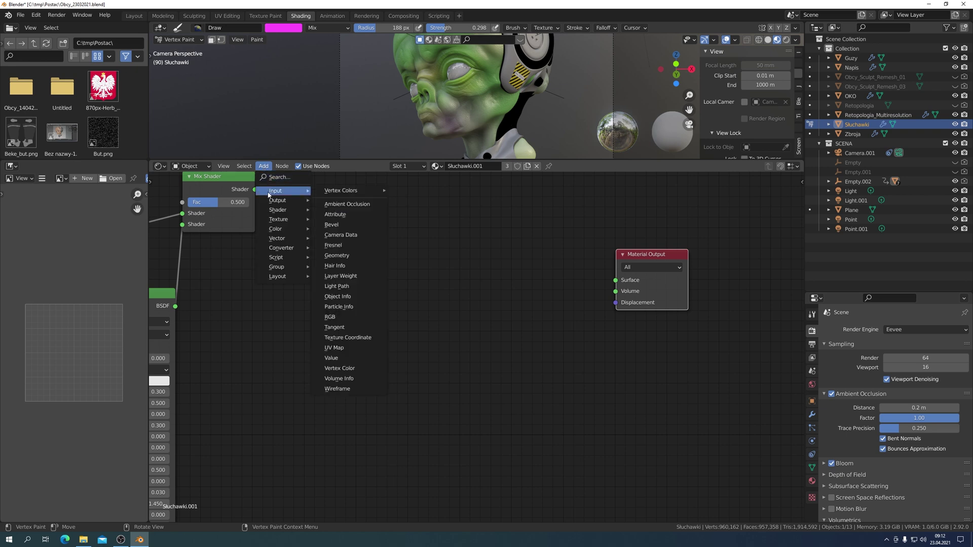
mouse_move(341, 191)
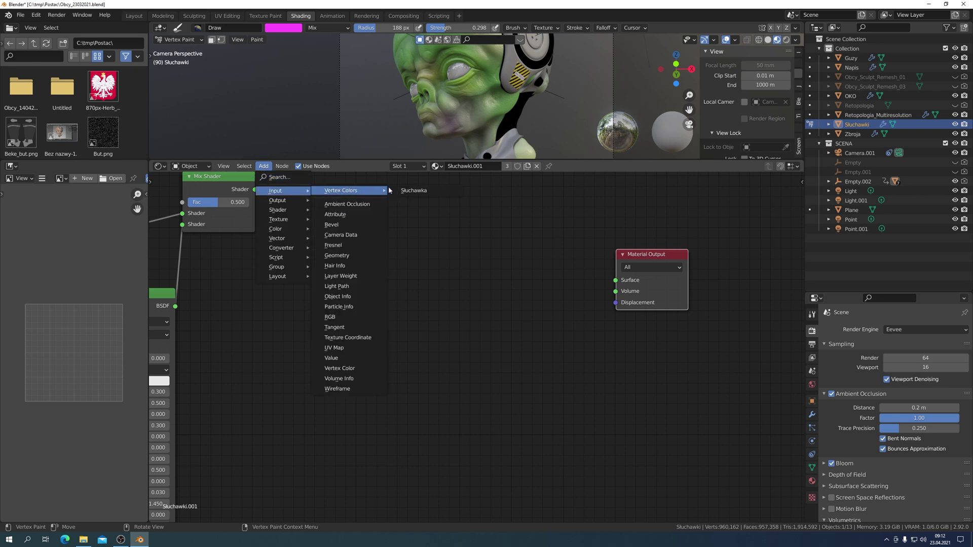
left_click(414, 190)
left_click(355, 282)
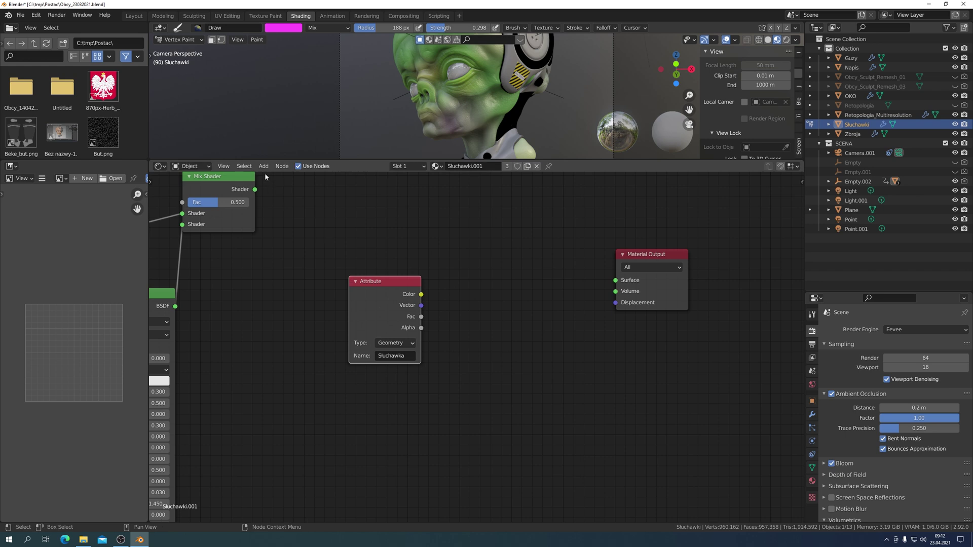
left_click(264, 166)
mouse_move(279, 210)
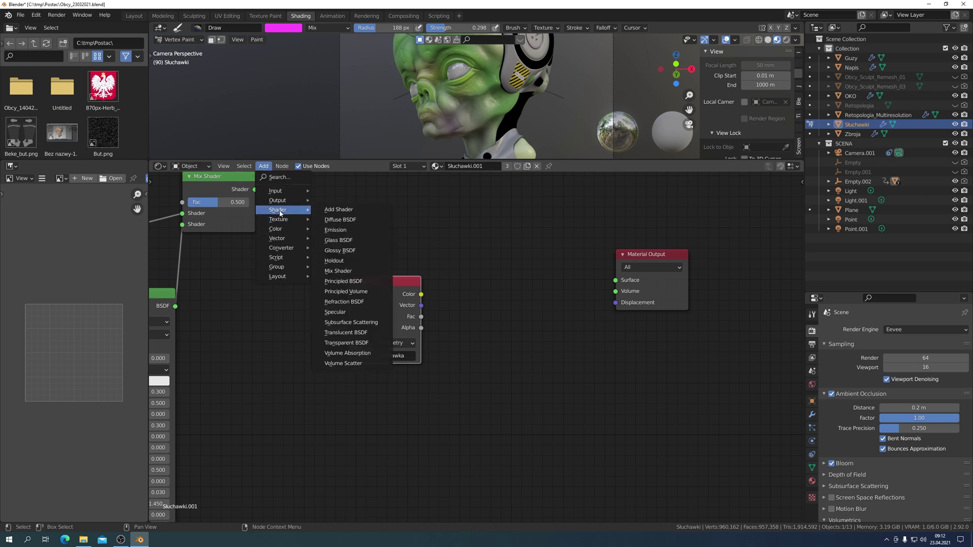
left_click(352, 282)
left_click(437, 291)
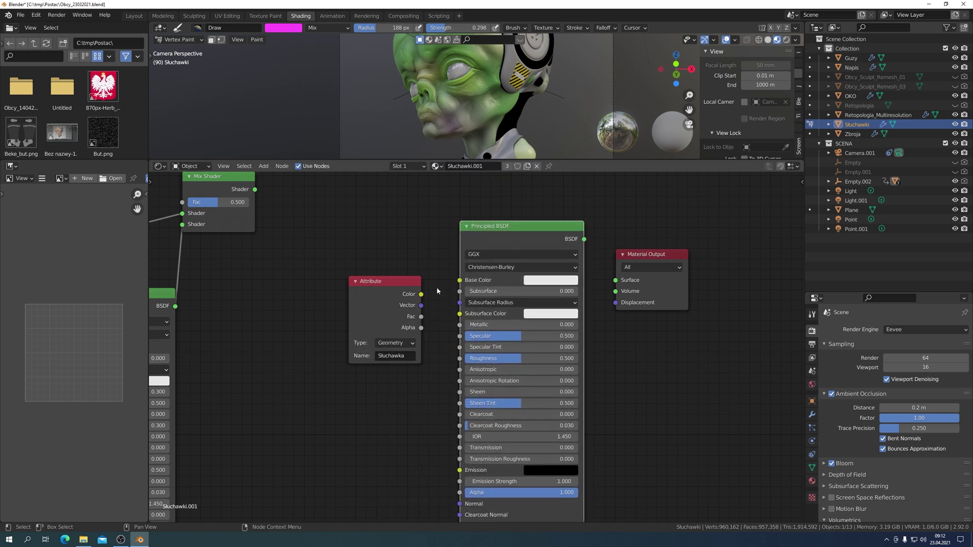
left_click_drag(421, 294, 460, 280)
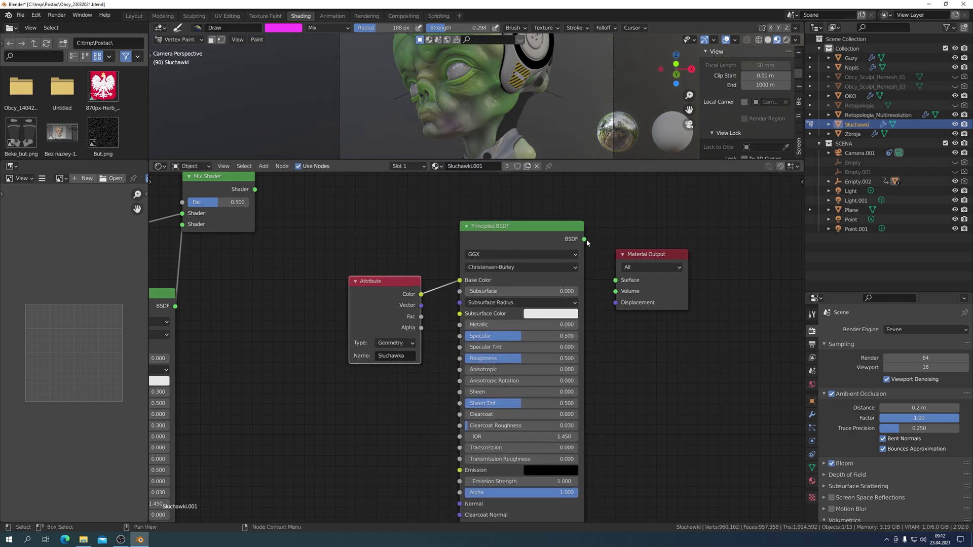
left_click_drag(584, 239, 615, 280)
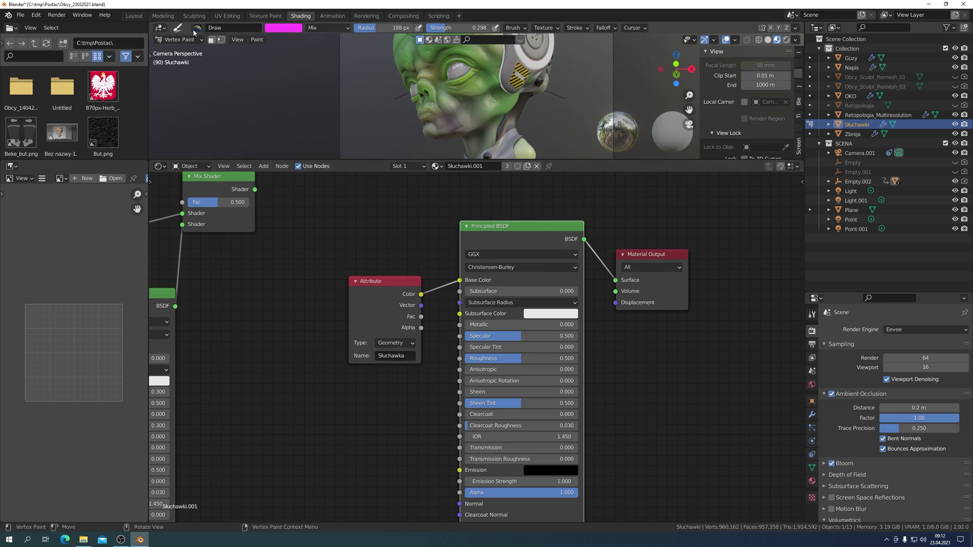
left_click(134, 15)
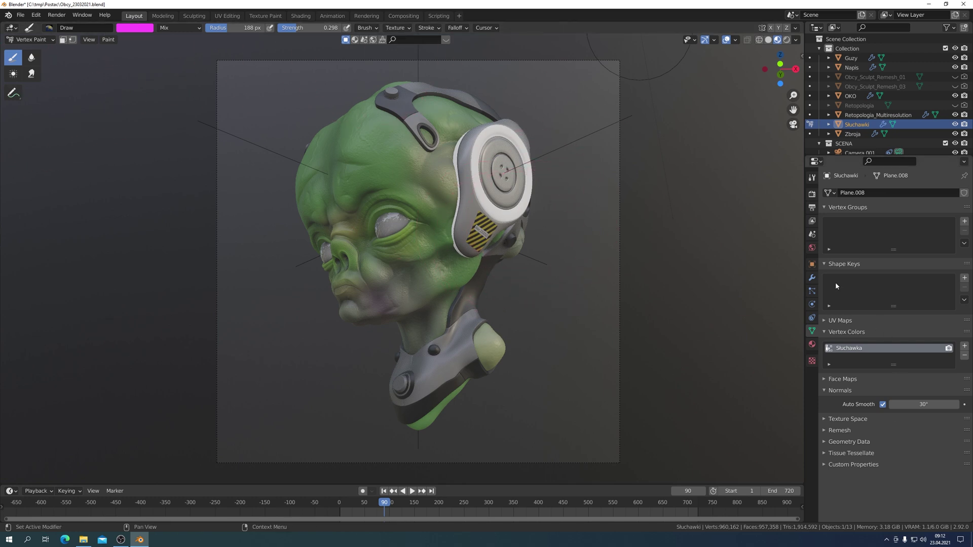
Set brush strength to 1.0 and paint magenta and blue bands on the headphone rim
left_click(812, 177)
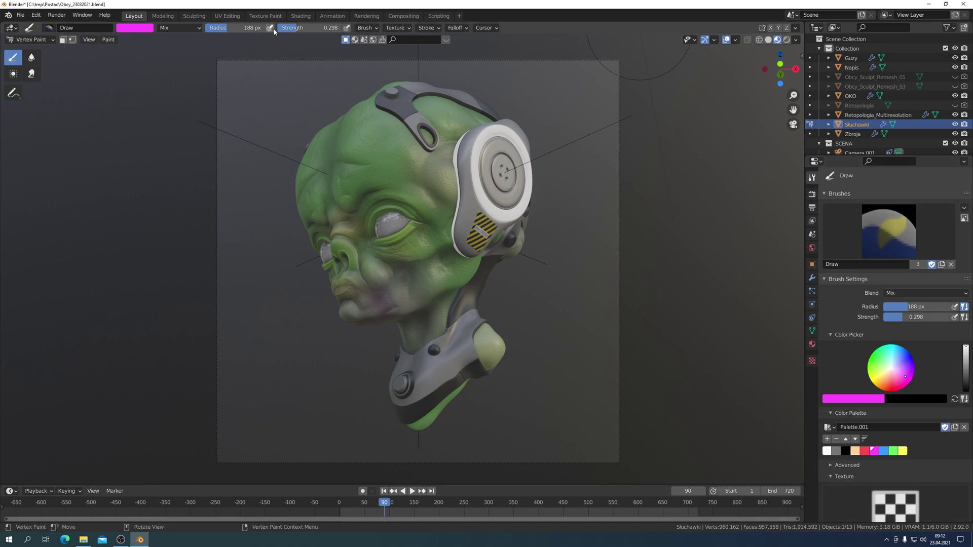
left_click_drag(304, 28, 350, 29)
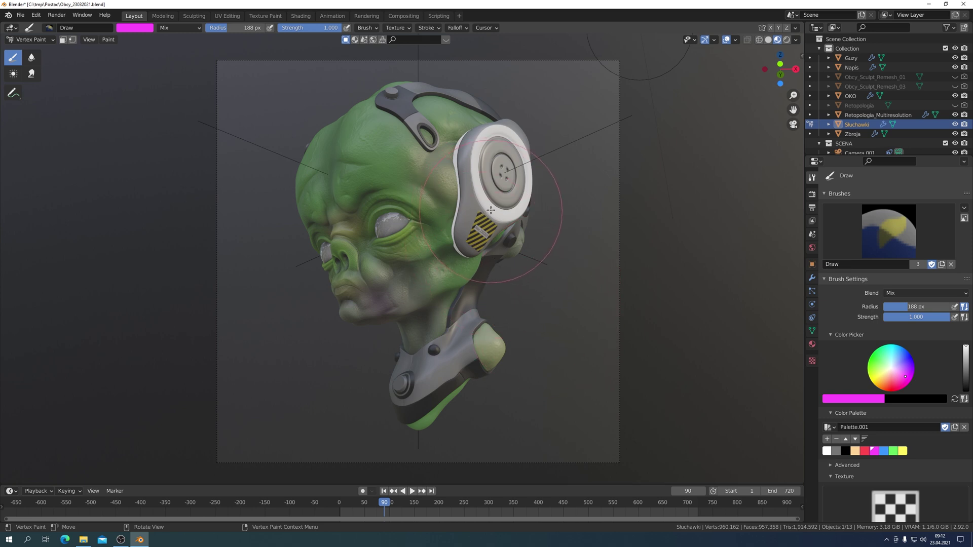
left_click_drag(491, 210, 494, 212)
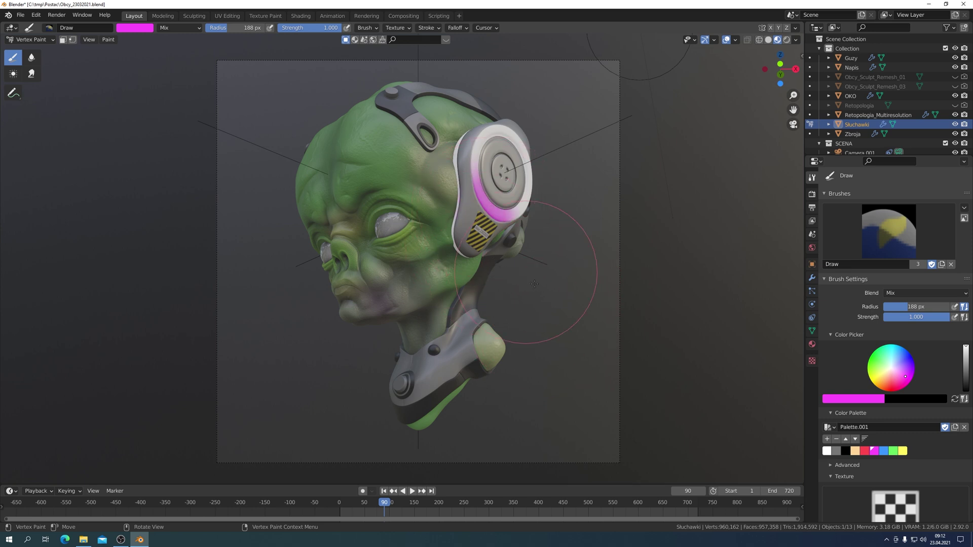
left_click(885, 451)
left_click_drag(481, 142, 504, 133)
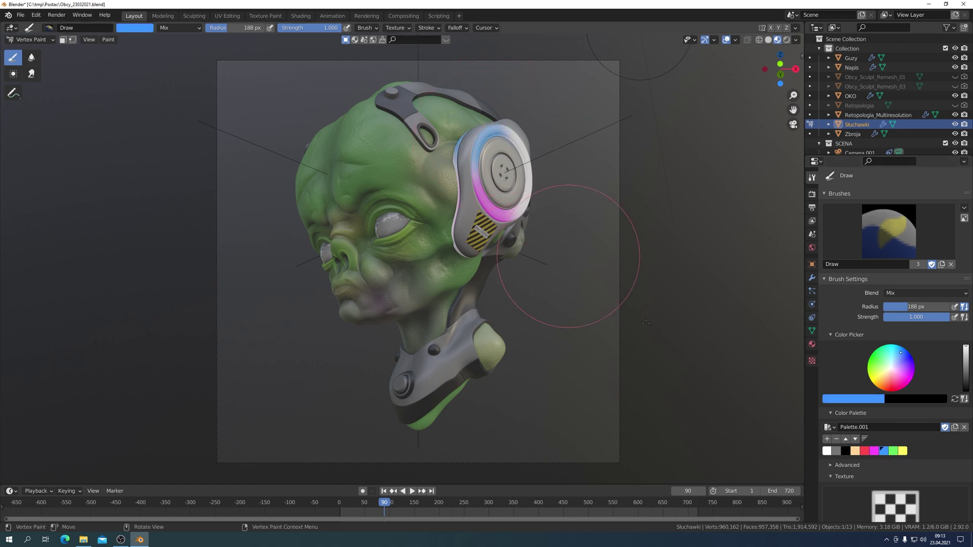
Paint red and green bands along the rim's right and upper-right edges
left_click(865, 451)
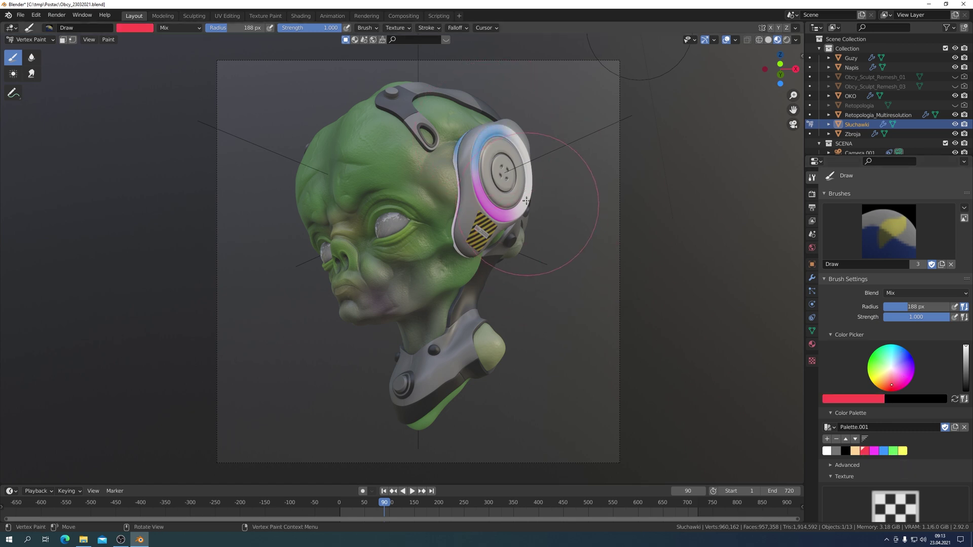
left_click_drag(527, 212, 522, 152)
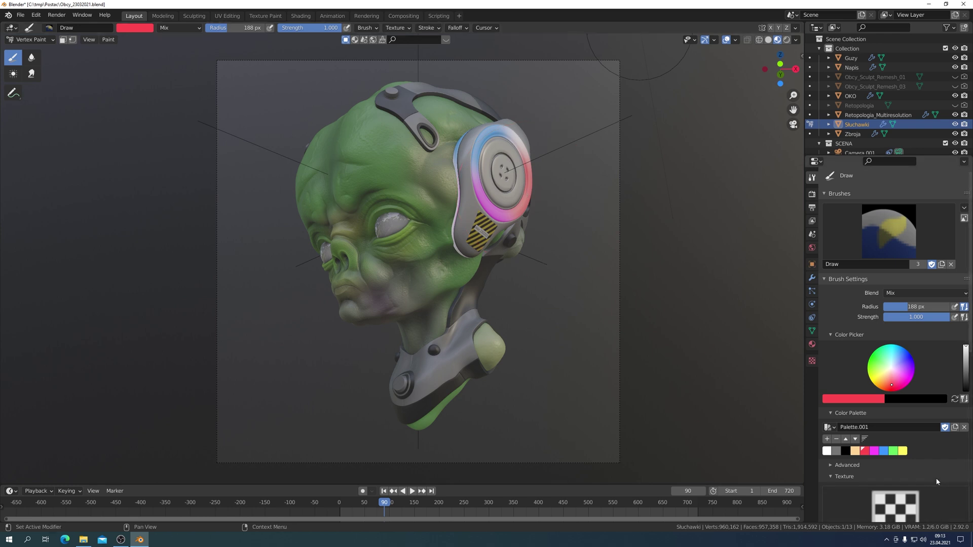
left_click(893, 451)
left_click_drag(520, 145, 528, 190)
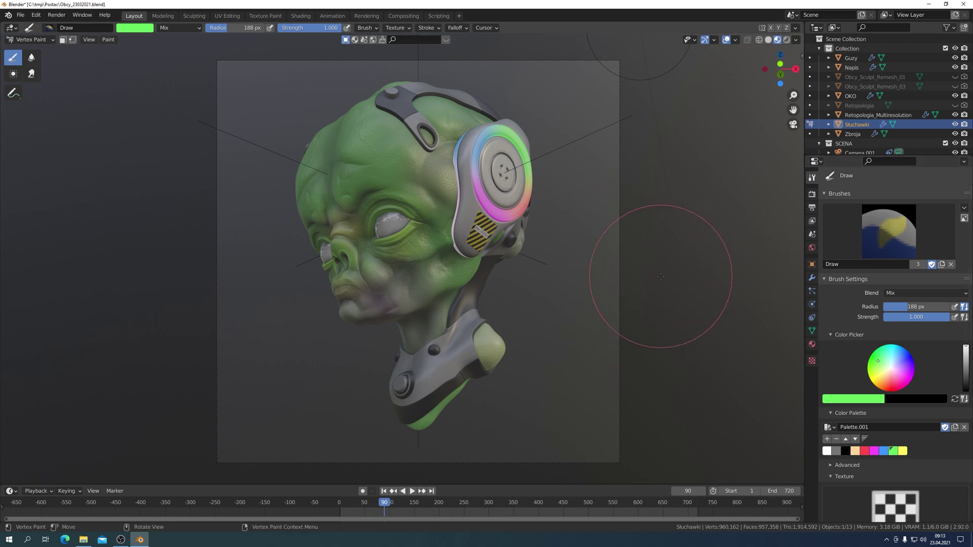
key("ctrl+Tab")
Return to Object Mode, switch to Rendered shading and hide viewport overlays
left_click(603, 248)
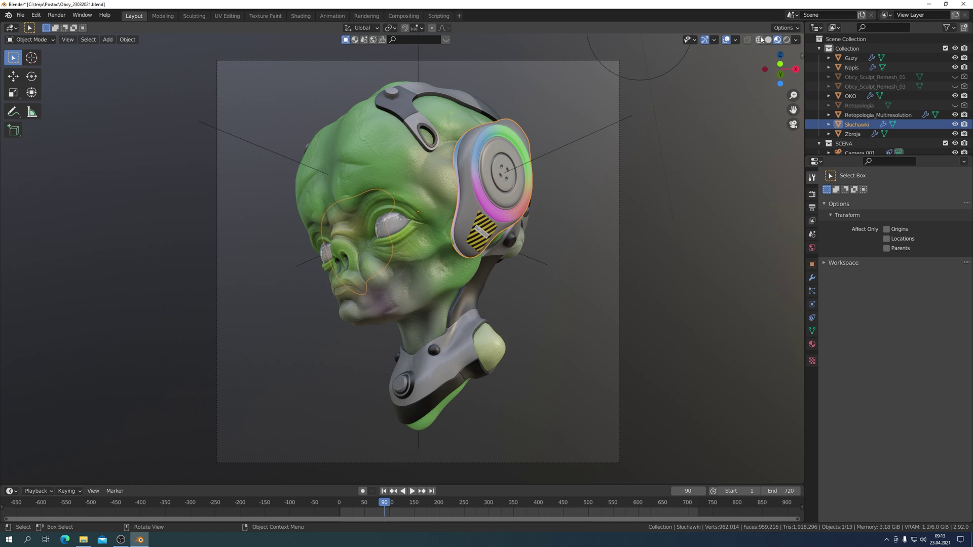
left_click(786, 40)
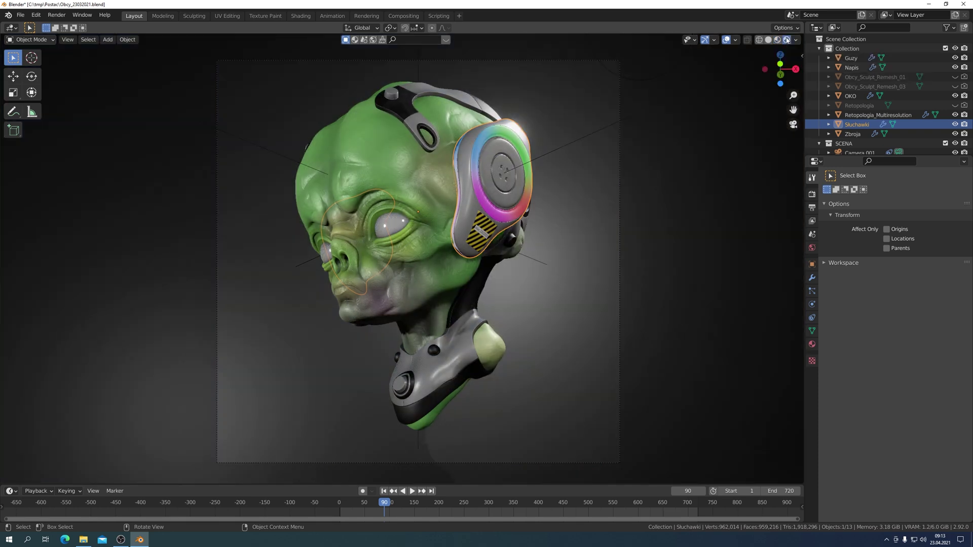
left_click(727, 39)
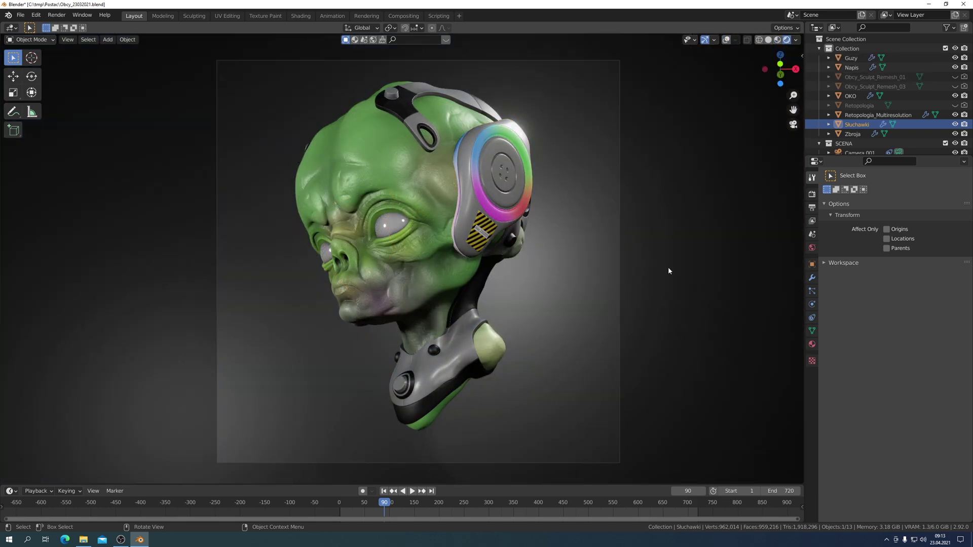